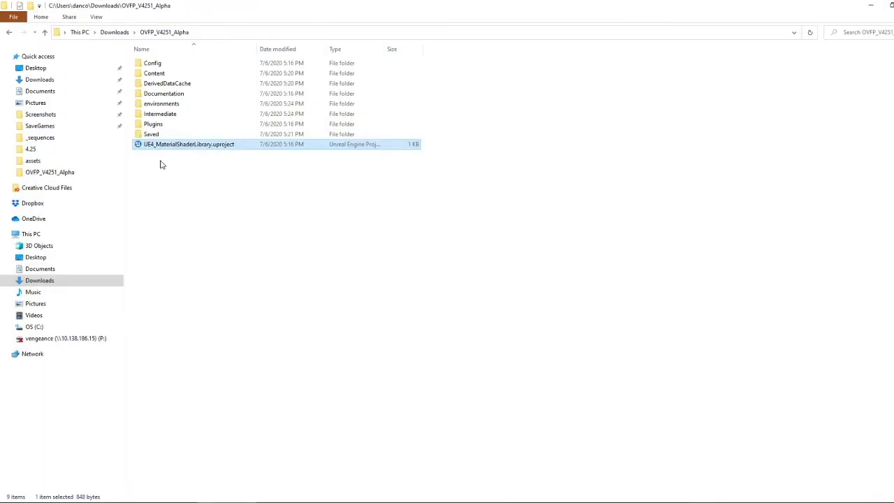
Step: Copy the full path of the OVFP_V4251_Alpha project folder that contains UE4_MaterialShaderLibrary.uproject
{"action": "left_click", "coordinate": [191, 94]}
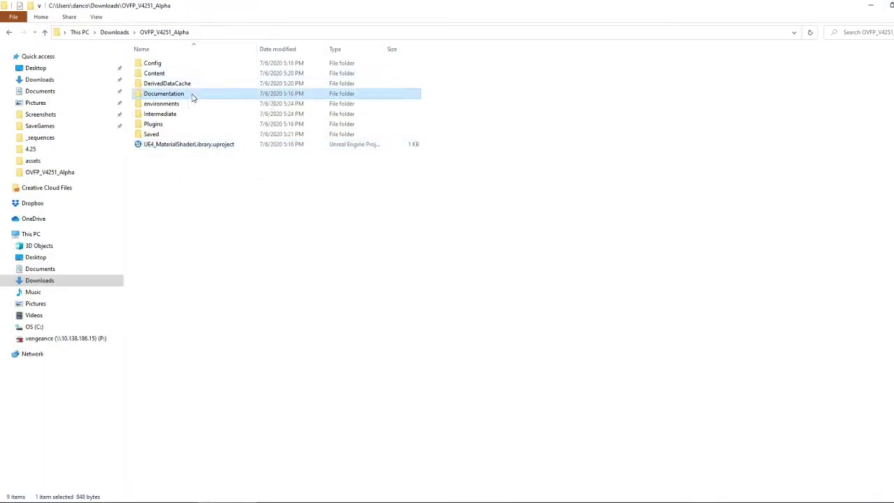
{"action": "left_click", "coordinate": [213, 147]}
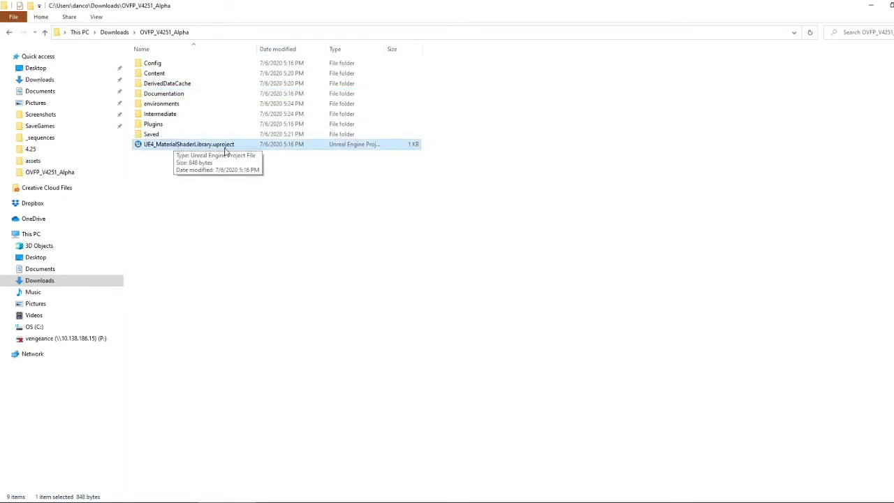
{"action": "left_click", "coordinate": [204, 31]}
{"action": "key", "text": "ctrl+c"}
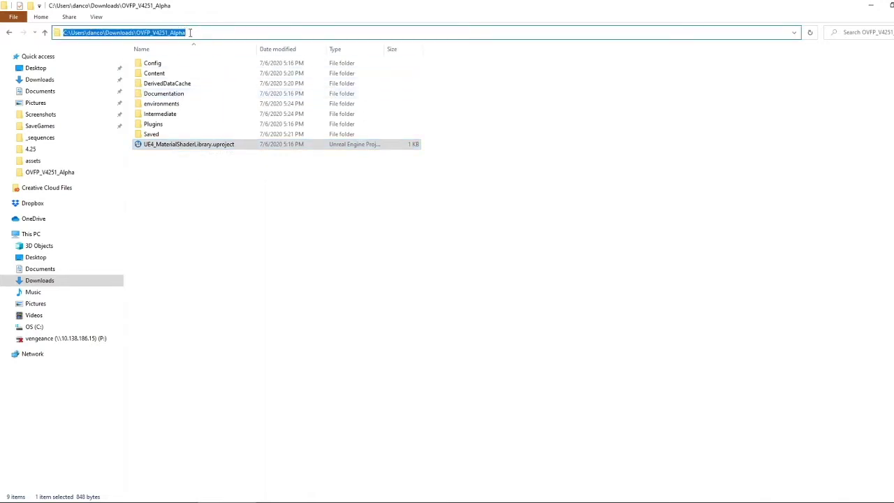
{"action": "left_click", "coordinate": [232, 178]}
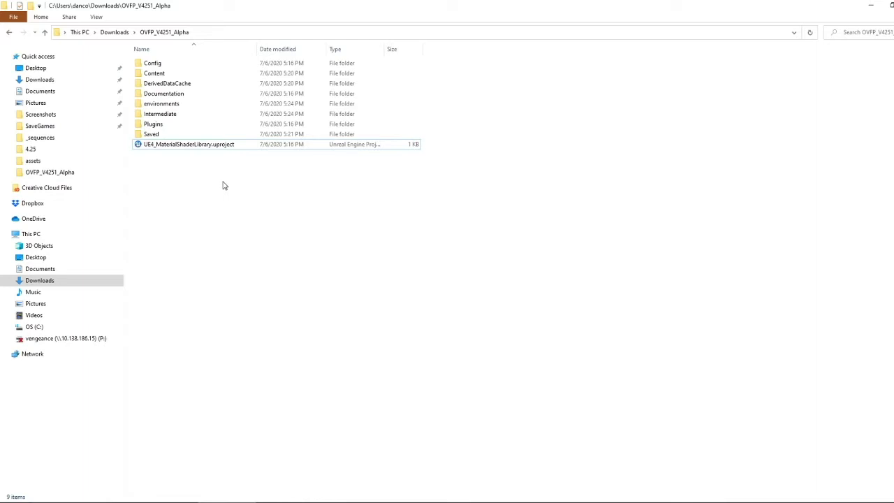
Step: Switch to Blender and open the file browser for installing an add-on from the preferences
{"action": "left_click", "coordinate": [517, 502]}
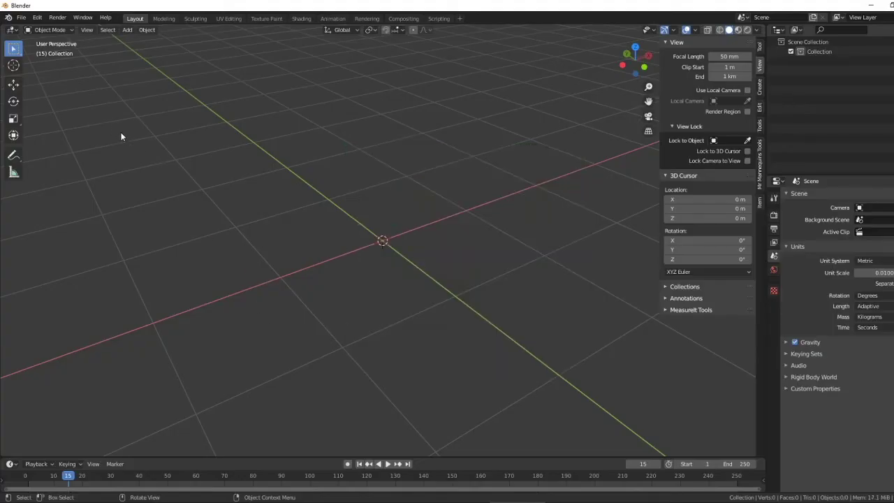
{"action": "left_click", "coordinate": [37, 17]}
{"action": "left_click", "coordinate": [77, 156]}
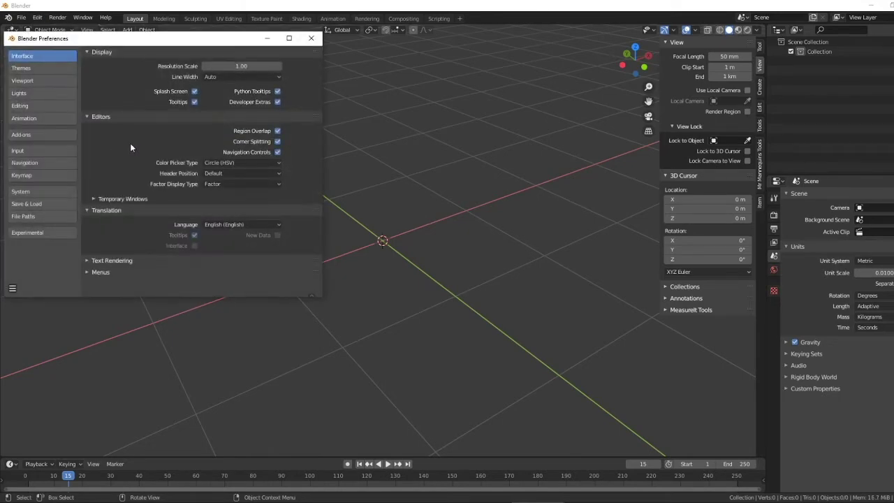
{"action": "left_click", "coordinate": [31, 135]}
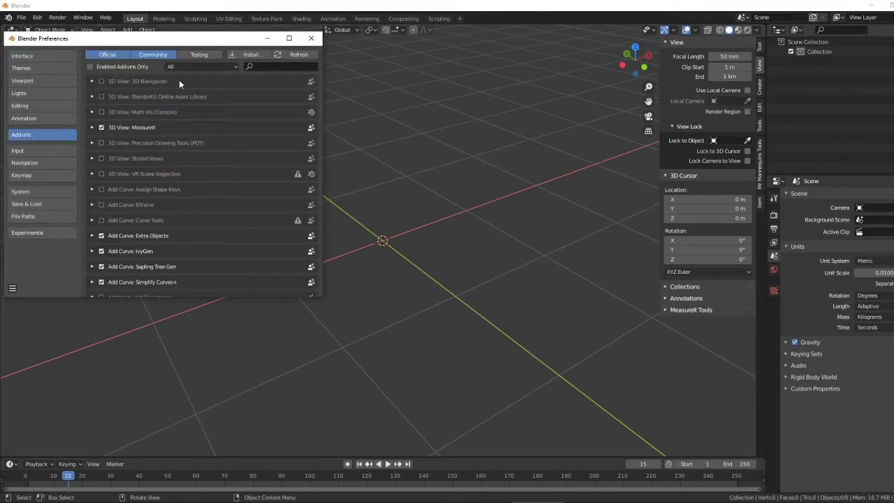
{"action": "left_click", "coordinate": [261, 54]}
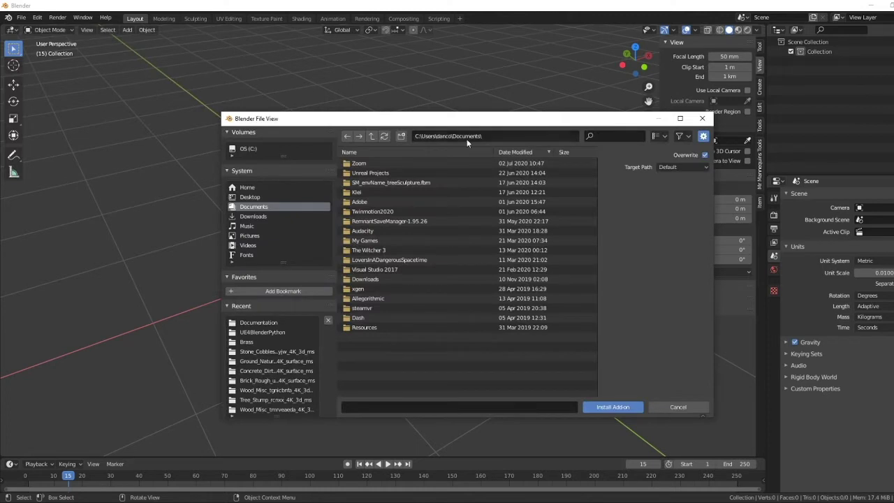
Step: Install the add-on OVFP_BlenderToUnrealBridge.py from the Documentation folder inside the copied project path
{"action": "key", "text": "ctrl+a"}
{"action": "key", "text": "ctrl+v"}
{"action": "key", "text": "Return"}
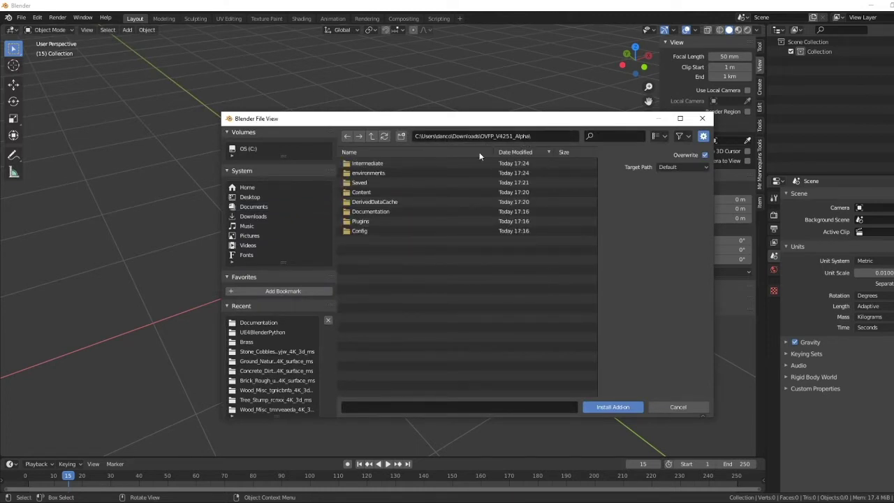
{"action": "left_click", "coordinate": [377, 212]}
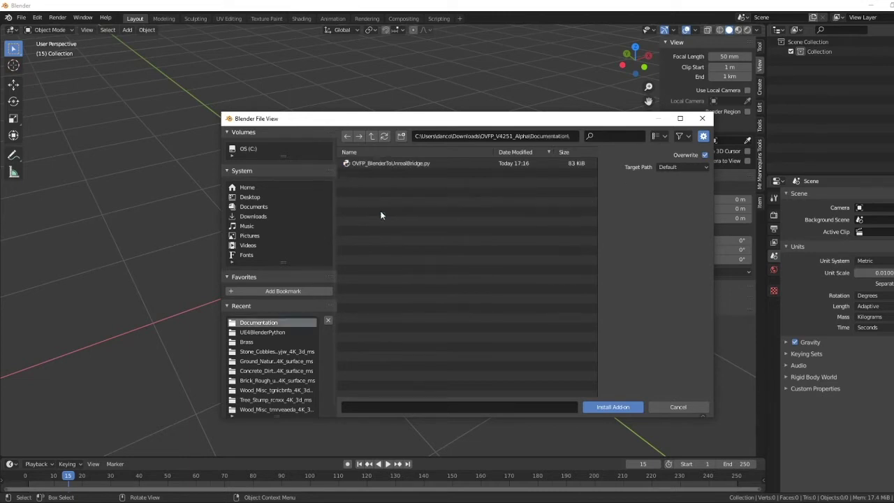
{"action": "left_click", "coordinate": [391, 165]}
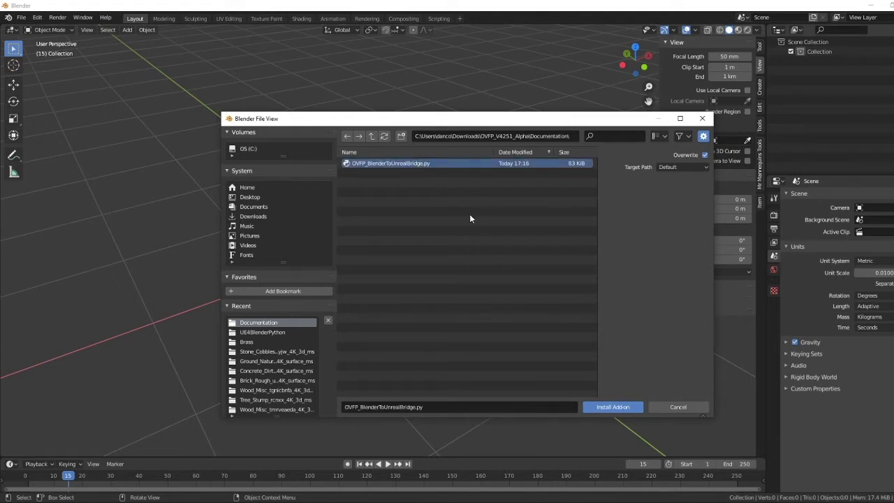
{"action": "left_click", "coordinate": [613, 407]}
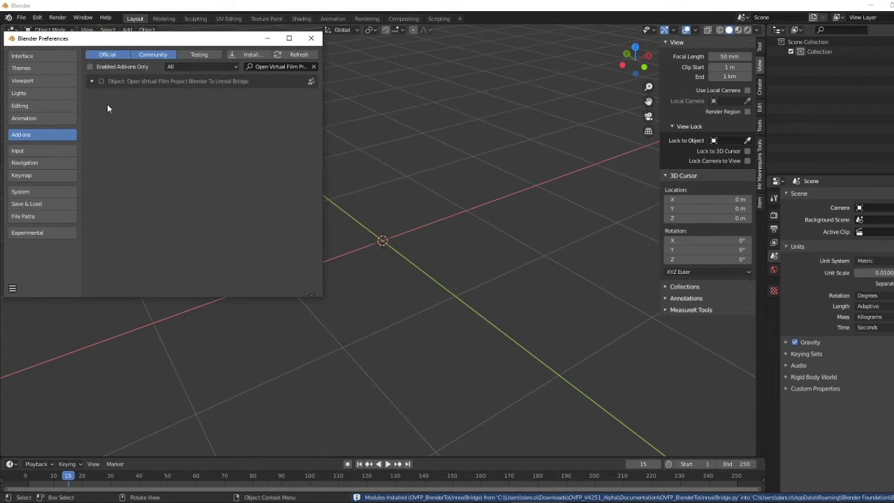
Step: Enable the Open Virtual Film Project Blender To Unreal Bridge add-on and show its full details in a wider preferences window
{"action": "left_click", "coordinate": [92, 82]}
{"action": "left_click", "coordinate": [101, 81]}
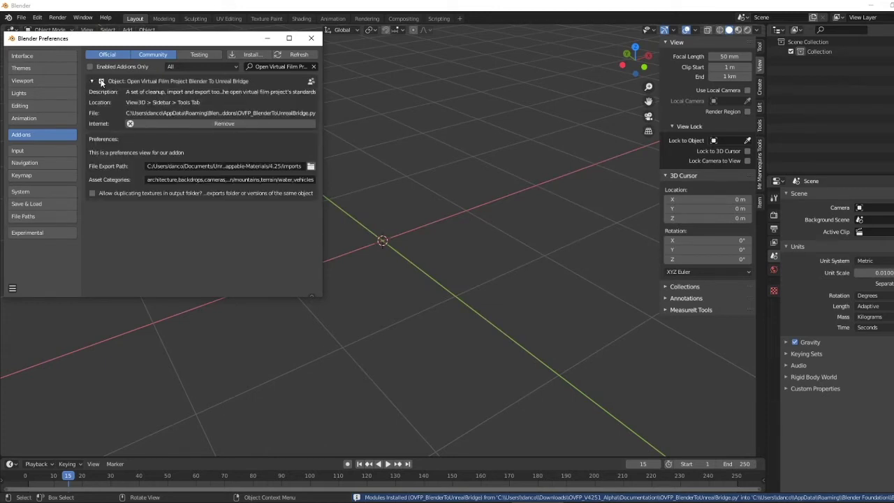
{"action": "left_click_drag", "start_coordinate": [322, 155], "coordinate": [521, 163]}
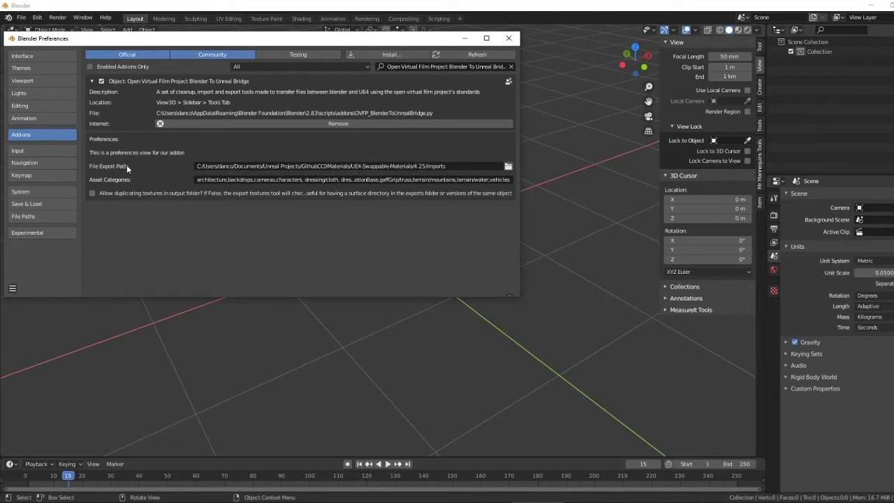
Step: Set the add-on's file export path to the imports subfolder of the copied OVFP_V4251_Alpha path and close the preferences
{"action": "left_click", "coordinate": [280, 167]}
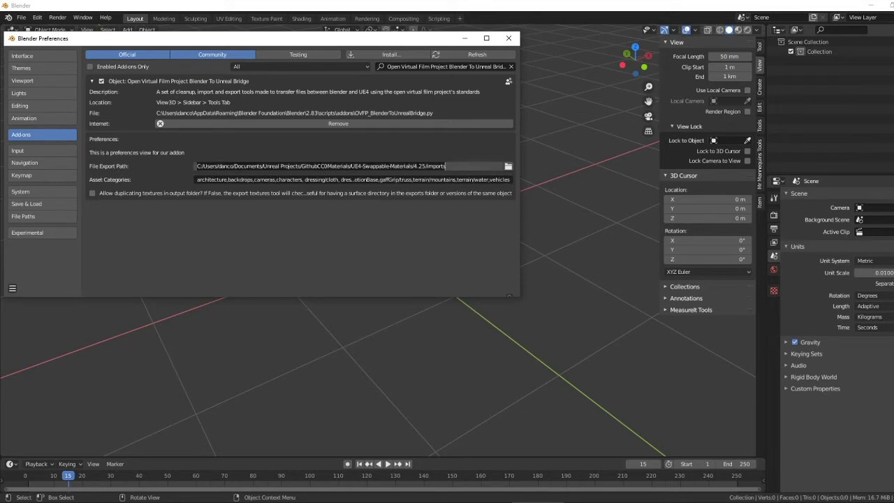
{"action": "key", "text": "ctrl+a"}
{"action": "key", "text": "ctrl+v"}
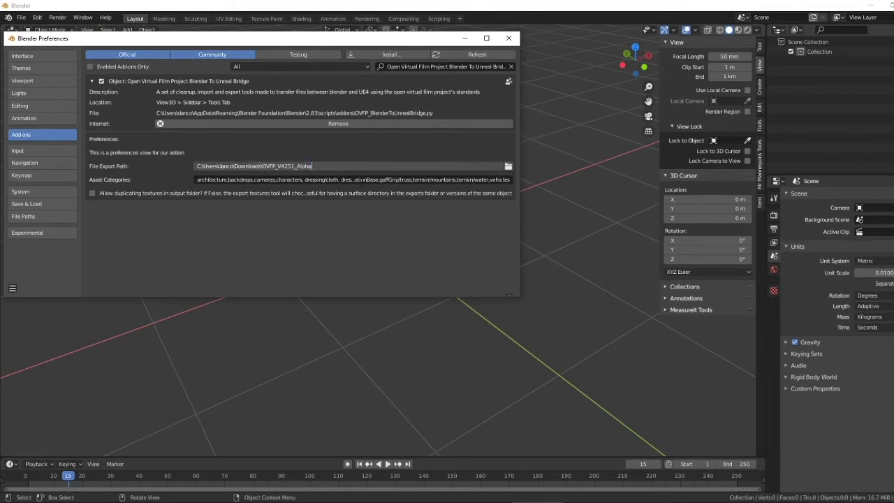
{"action": "type", "text": "\\Imports"}
{"action": "key", "text": "Return"}
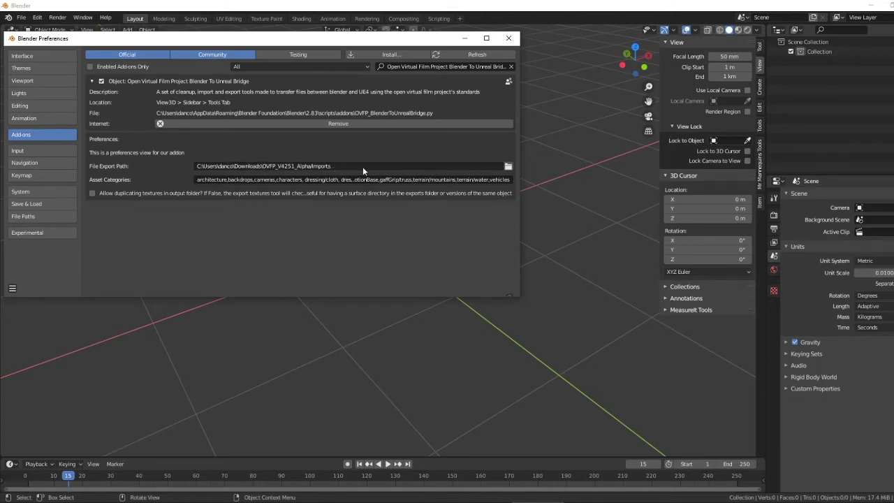
{"action": "left_click", "coordinate": [508, 166]}
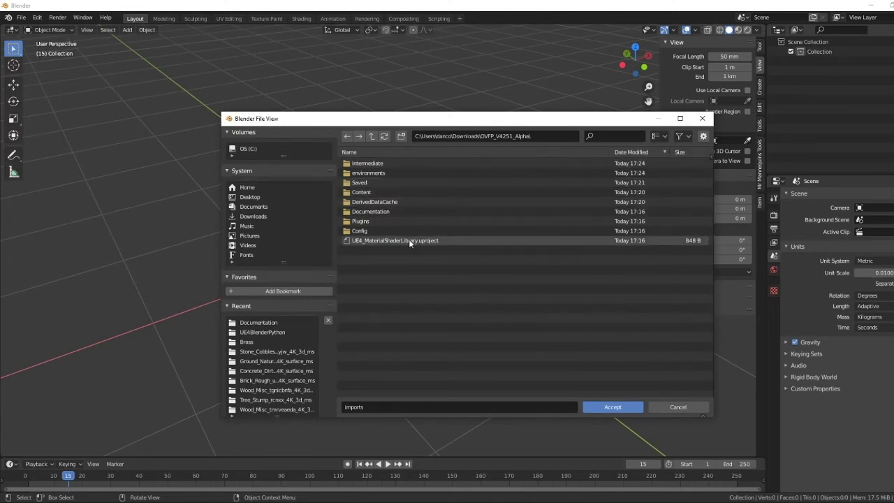
{"action": "left_click", "coordinate": [667, 407]}
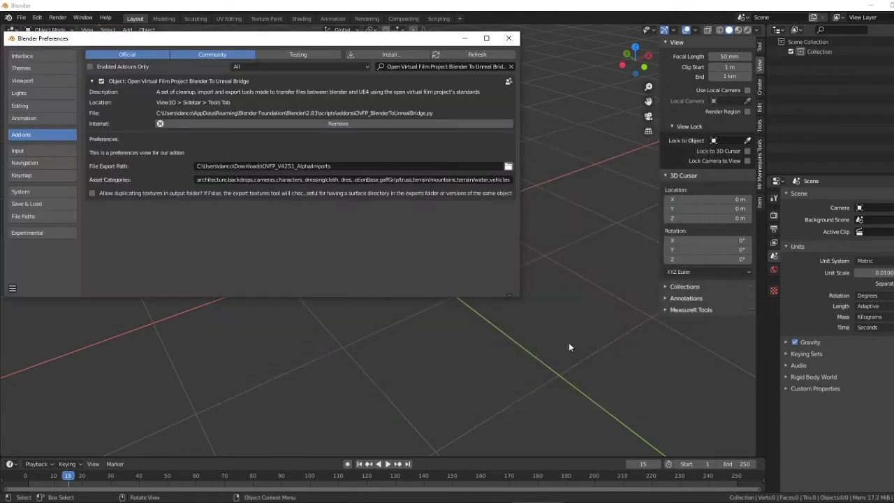
{"action": "left_click", "coordinate": [508, 39]}
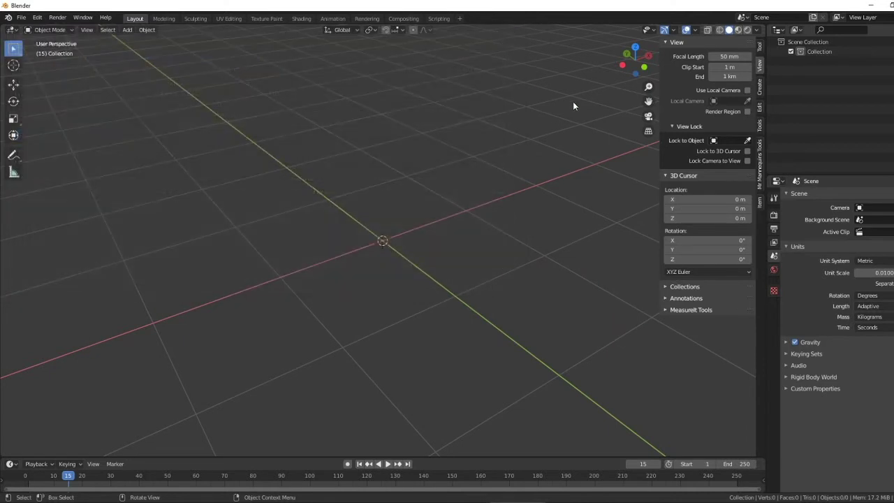
Step: Show the Tools section of the 3D viewport sidebar and collapse the All Material List
{"action": "left_click", "coordinate": [760, 124]}
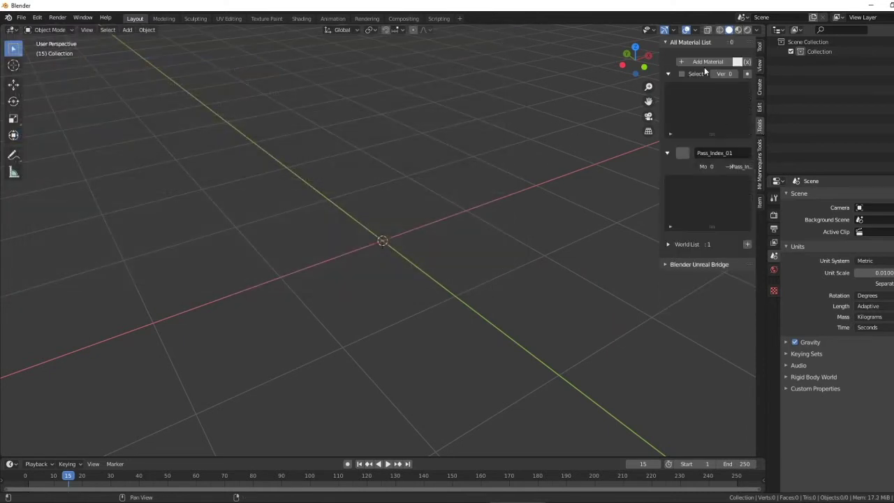
{"action": "left_click", "coordinate": [665, 42]}
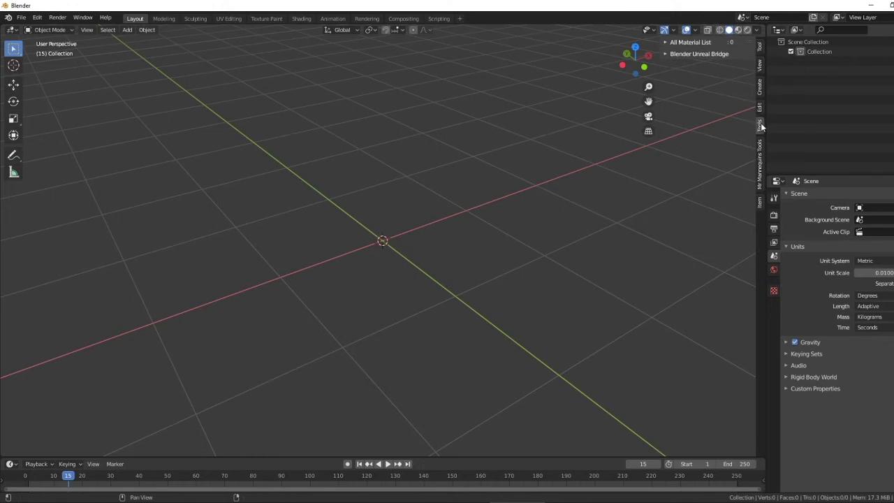
{"action": "key", "text": "n"}
{"action": "key", "text": "n"}
{"action": "key", "text": "n"}
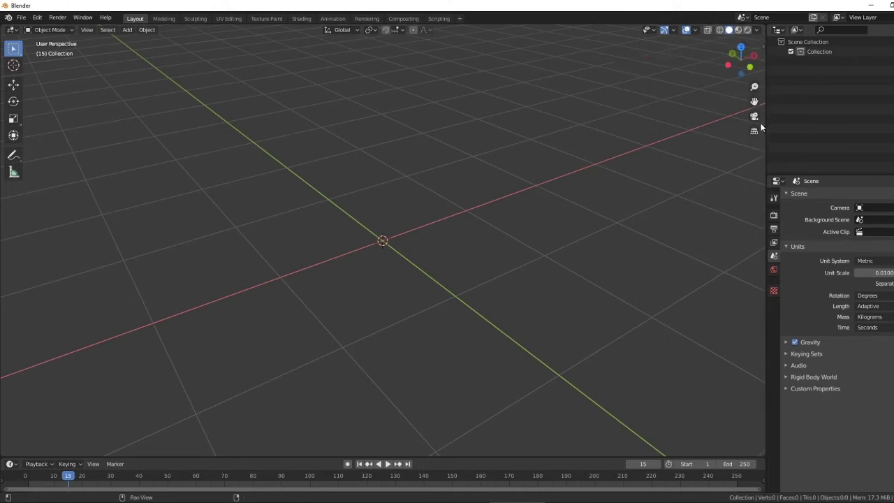
{"action": "key", "text": "n"}
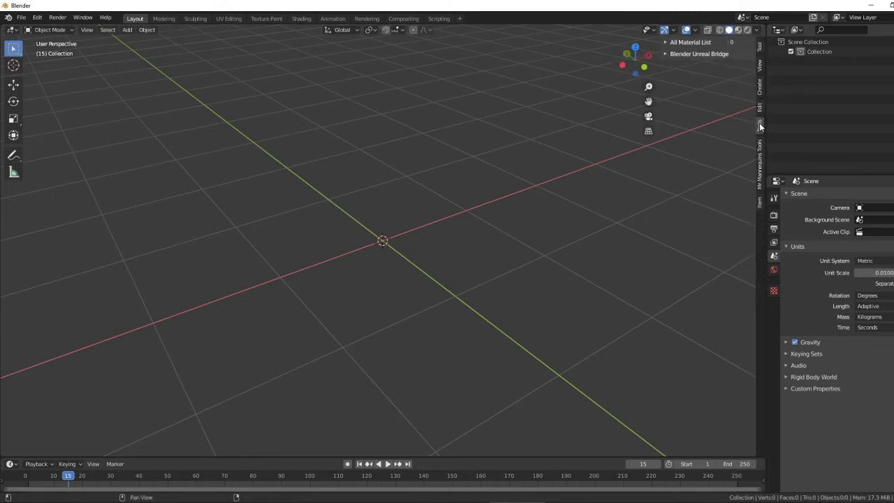
Step: Expand the Setup section of Blender Unreal Bridge and apply the B2U default units to the scene
{"action": "left_click", "coordinate": [666, 53]}
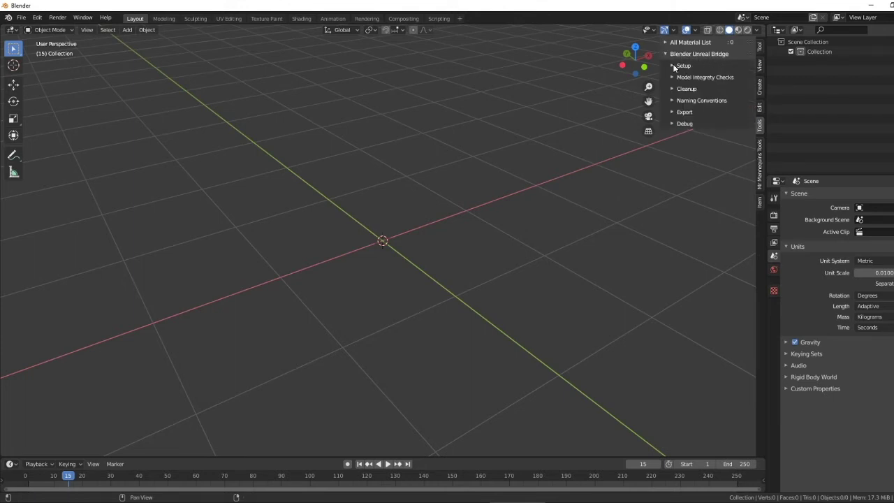
{"action": "left_click", "coordinate": [673, 65]}
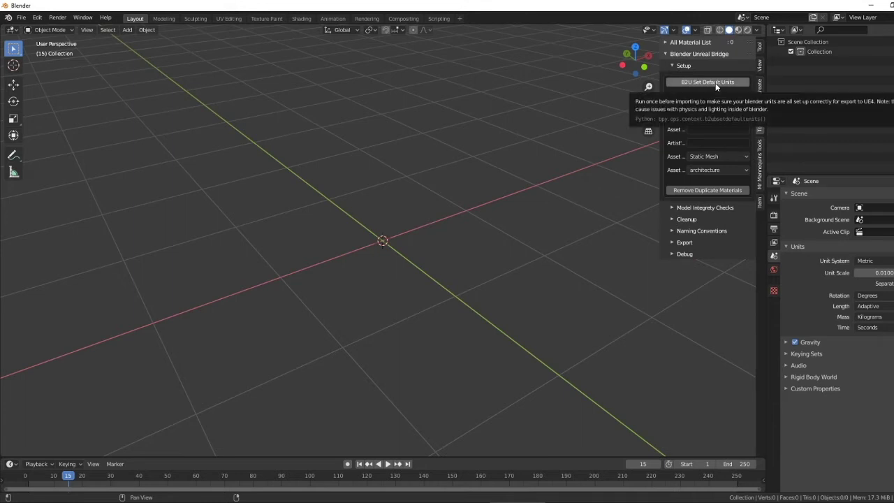
{"action": "left_click", "coordinate": [701, 83]}
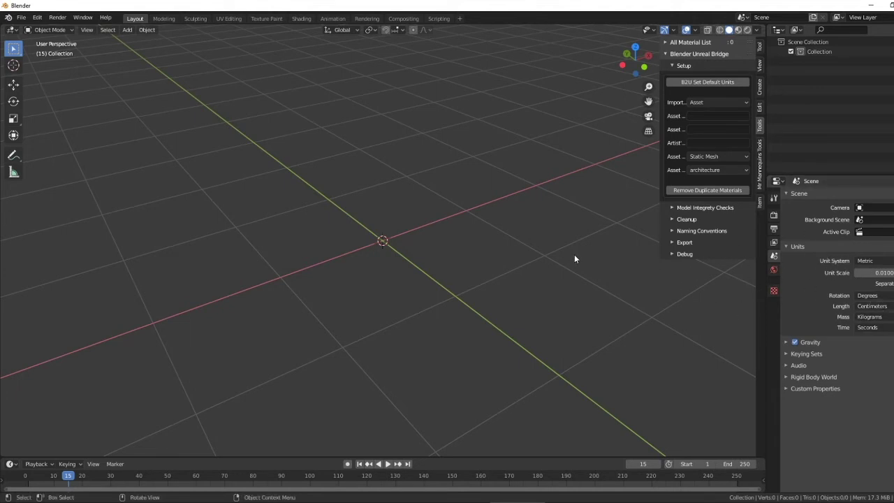
Step: Widen the sidebar so the Setup field labels are readable, and add a cube mesh at the scene origin
{"action": "middle_click_drag", "start_coordinate": [431, 253], "coordinate": [408, 253]}
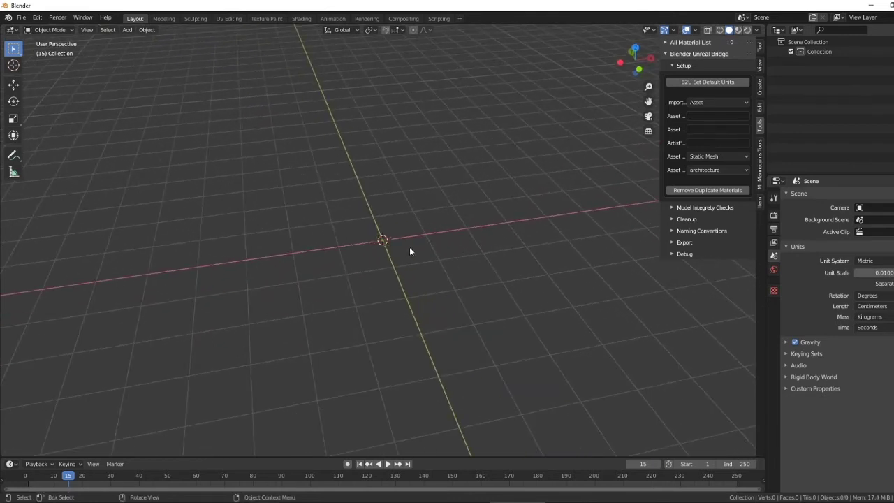
{"action": "left_click_drag", "start_coordinate": [659, 170], "coordinate": [561, 174]}
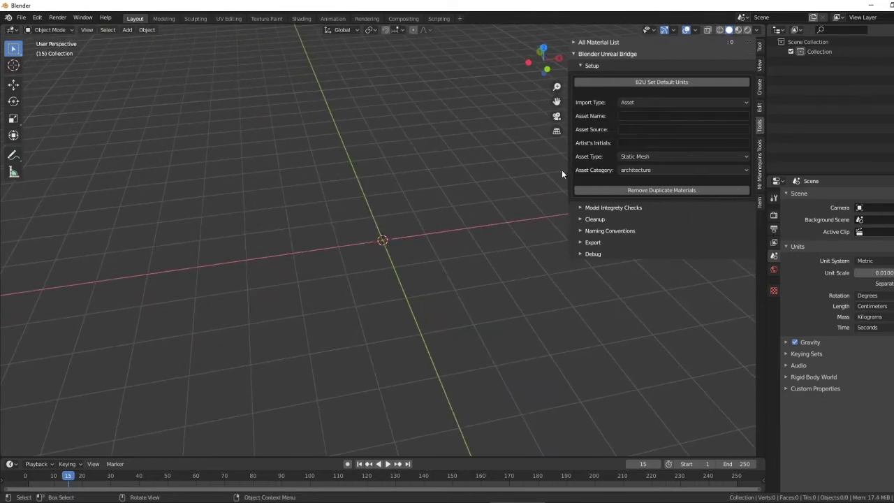
{"action": "key", "text": "shift+a"}
{"action": "mouse_move", "coordinate": [457, 207]}
{"action": "left_click", "coordinate": [489, 217]}
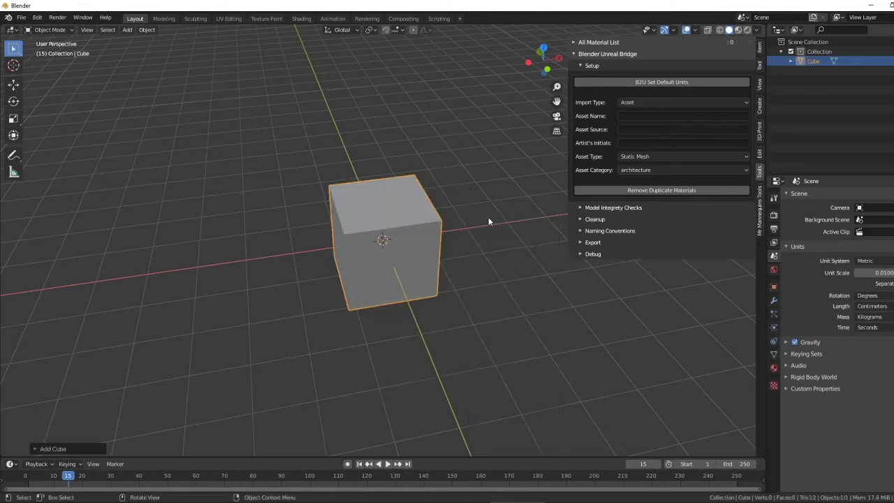
Step: Add a cylinder mesh and move it away from the cube, above and behind it
{"action": "key", "text": "shift+a"}
{"action": "mouse_move", "coordinate": [455, 231]}
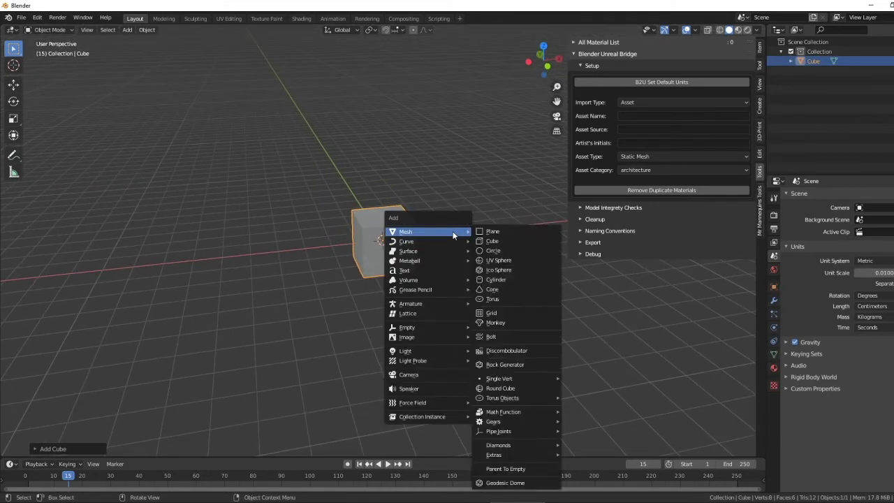
{"action": "left_click", "coordinate": [510, 280]}
{"action": "key", "text": "g"}
{"action": "left_click", "coordinate": [473, 172]}
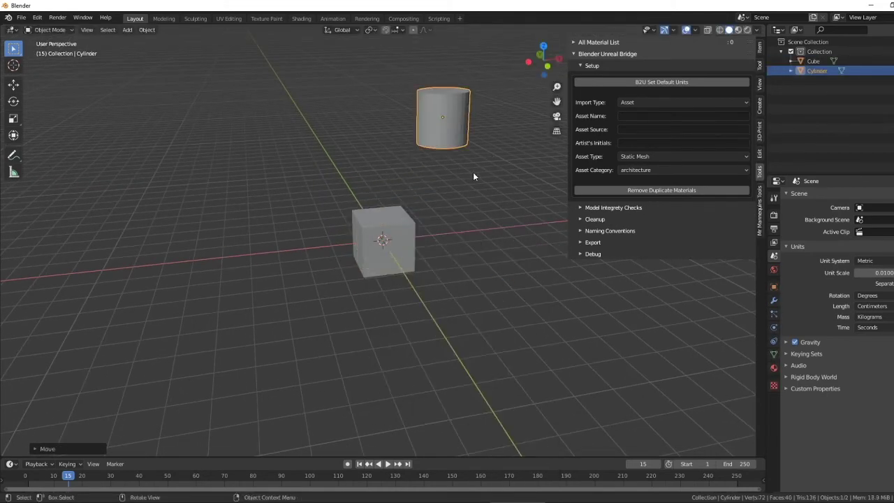
Step: Create a linked duplicate of the cylinder, place it to the left of the original, and deselect everything
{"action": "middle_click_drag", "start_coordinate": [473, 172], "coordinate": [426, 212]}
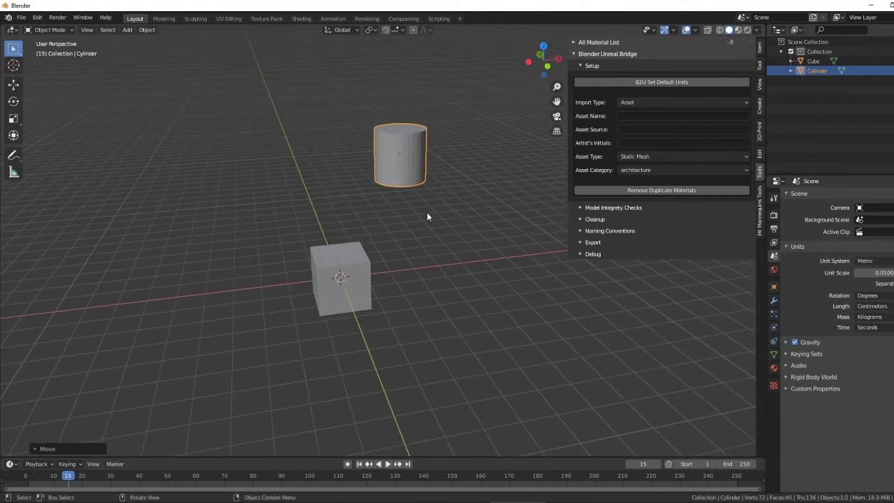
{"action": "key", "text": "alt+d"}
{"action": "left_click", "coordinate": [280, 186]}
{"action": "middle_click_drag", "start_coordinate": [281, 185], "coordinate": [360, 198]}
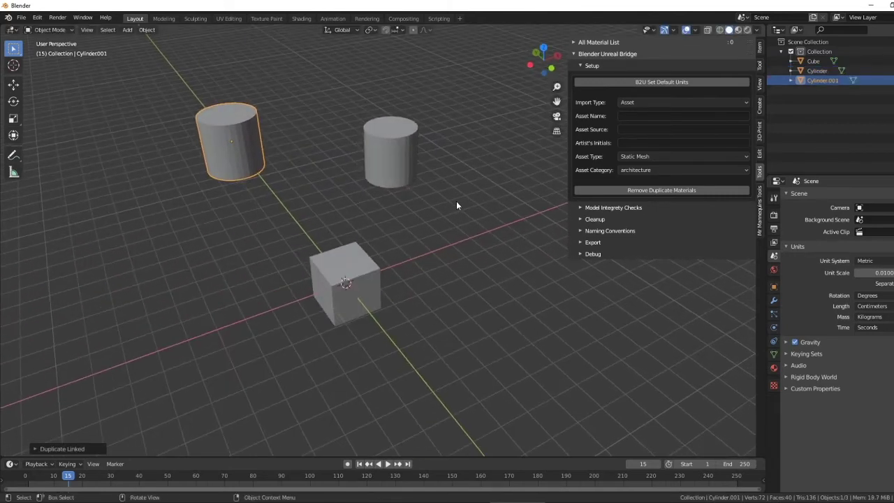
{"action": "left_click", "coordinate": [481, 195]}
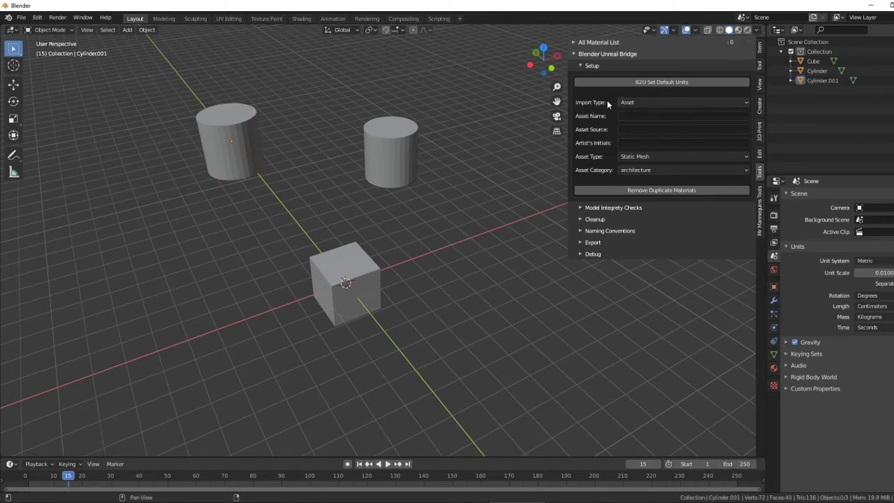
Step: Change the Import Type to Scene and set the environment name to catHouse
{"action": "left_click", "coordinate": [627, 102]}
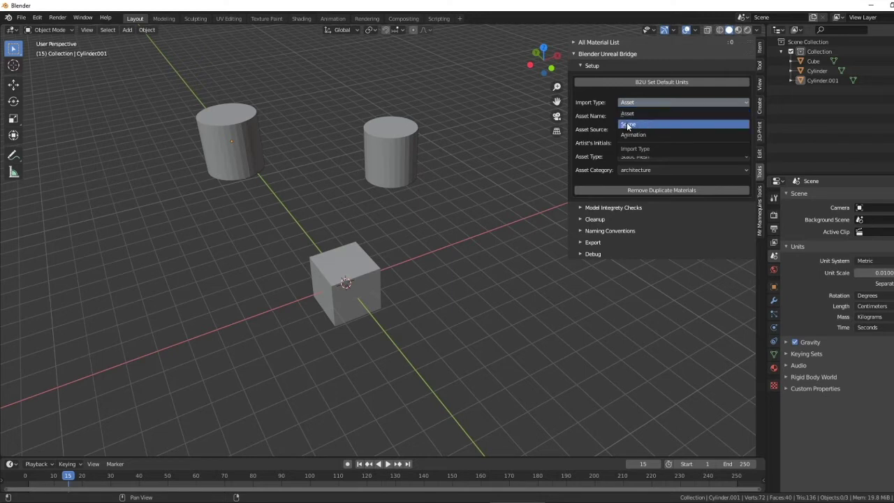
{"action": "left_click", "coordinate": [663, 124]}
{"action": "left_click", "coordinate": [657, 130]}
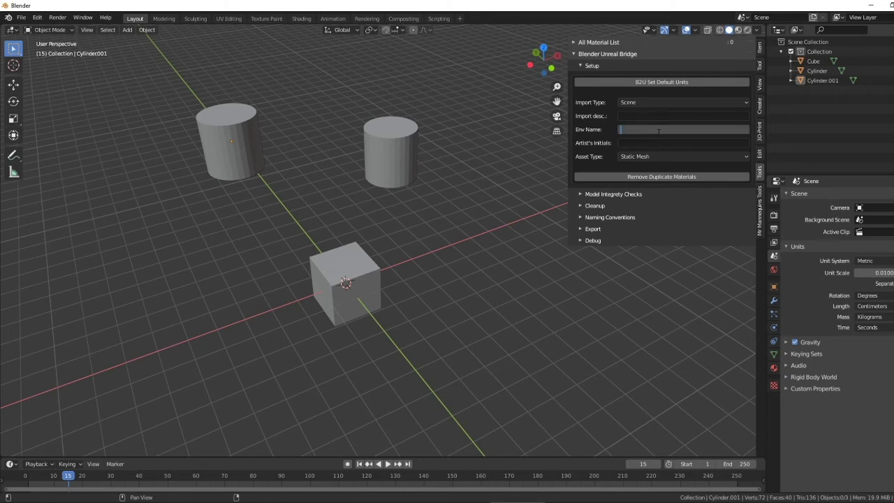
{"action": "type", "text": "catHouse"}
{"action": "key", "text": "Return"}
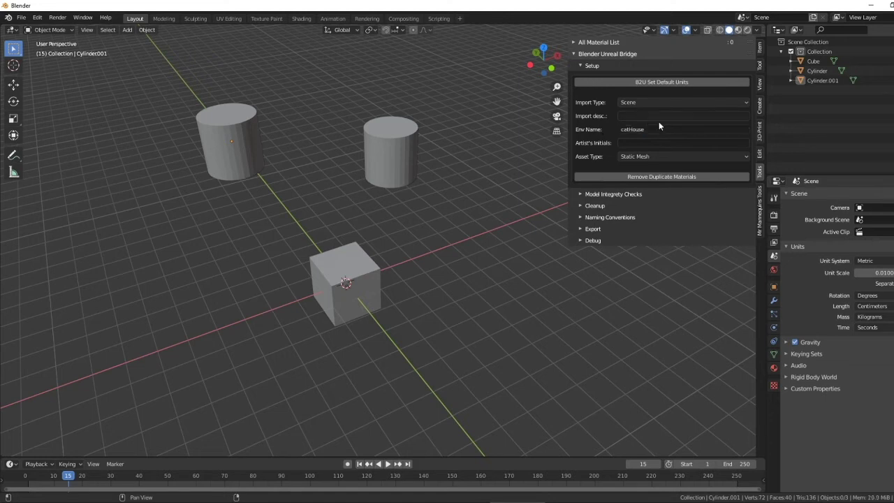
Step: Set the import description to newFurniature and the artist's initials to FC, keeping Static Mesh as the asset type
{"action": "left_click", "coordinate": [660, 116]}
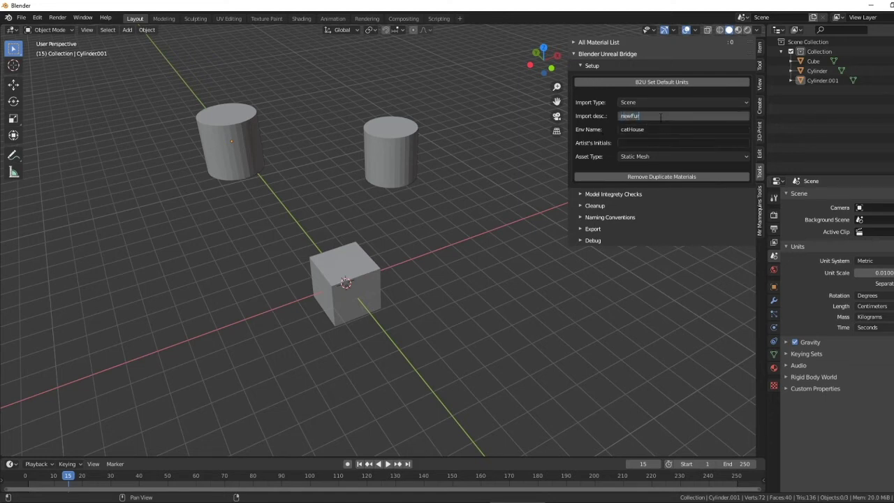
{"action": "key", "text": "Return"}
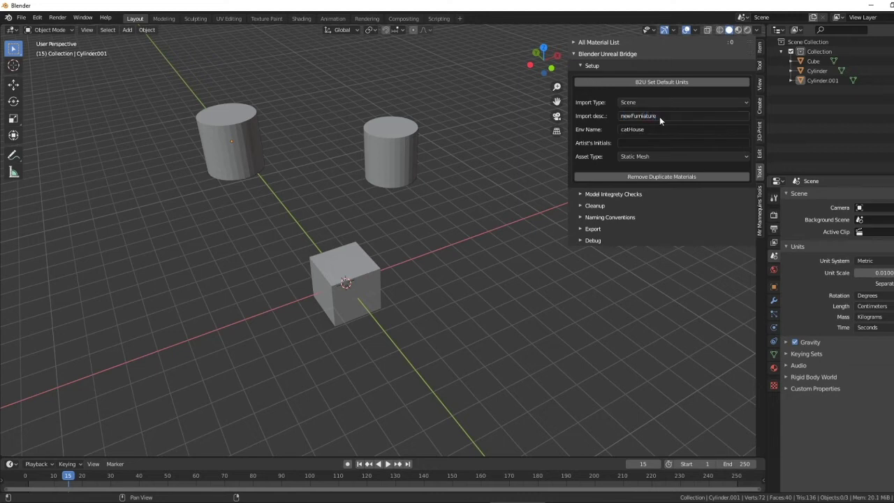
{"action": "left_click", "coordinate": [638, 143]}
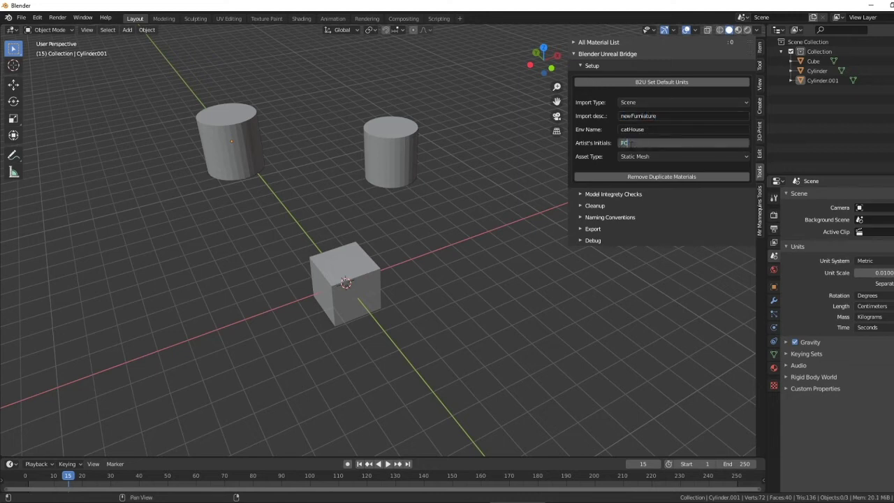
{"action": "key", "text": "Return"}
{"action": "left_click", "coordinate": [638, 157]}
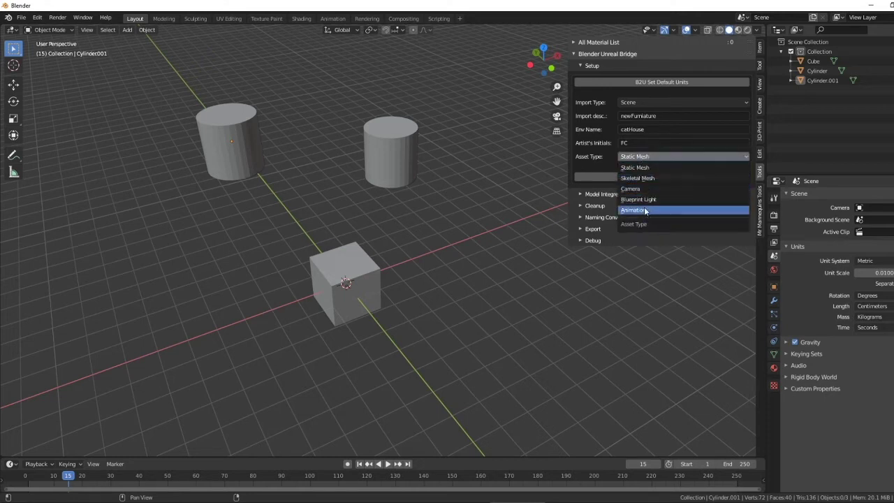
{"action": "left_click", "coordinate": [643, 167]}
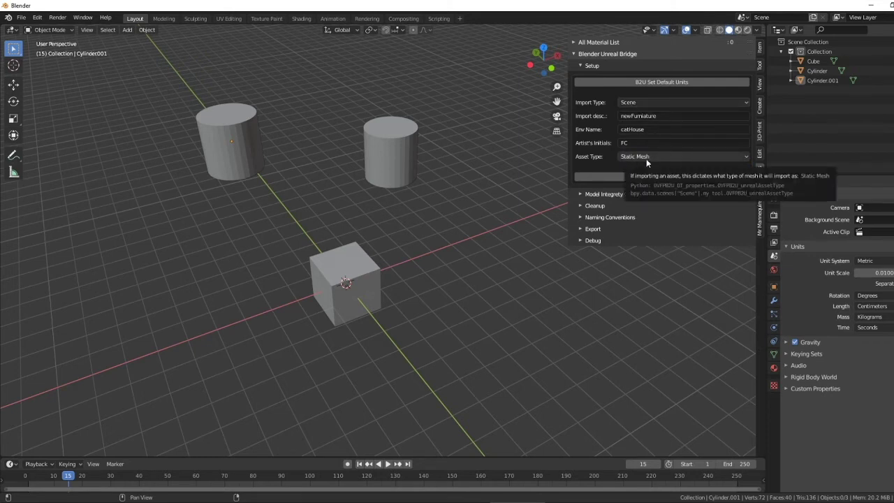
Step: Add a second material slot with a new material to the cube, and remove the duplicate materials
{"action": "left_click", "coordinate": [773, 367]}
{"action": "left_click", "coordinate": [813, 60]}
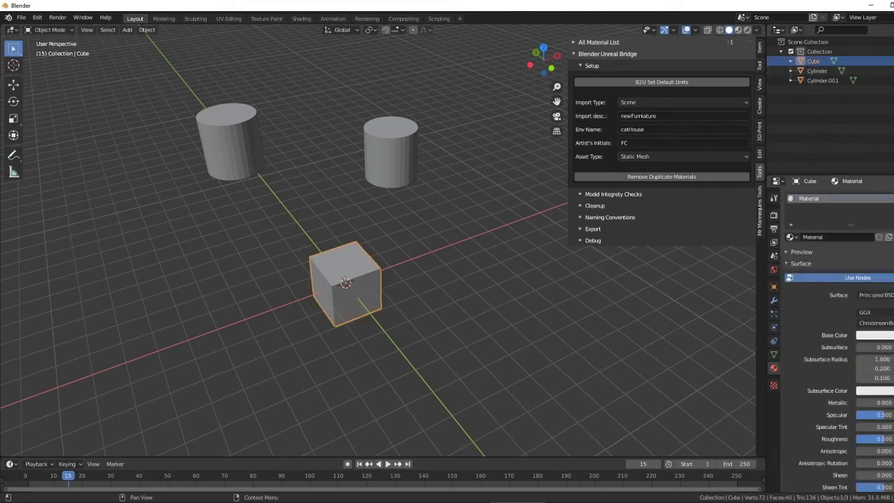
{"action": "left_click", "coordinate": [893, 199]}
{"action": "left_click", "coordinate": [849, 256]}
{"action": "left_click", "coordinate": [829, 199]}
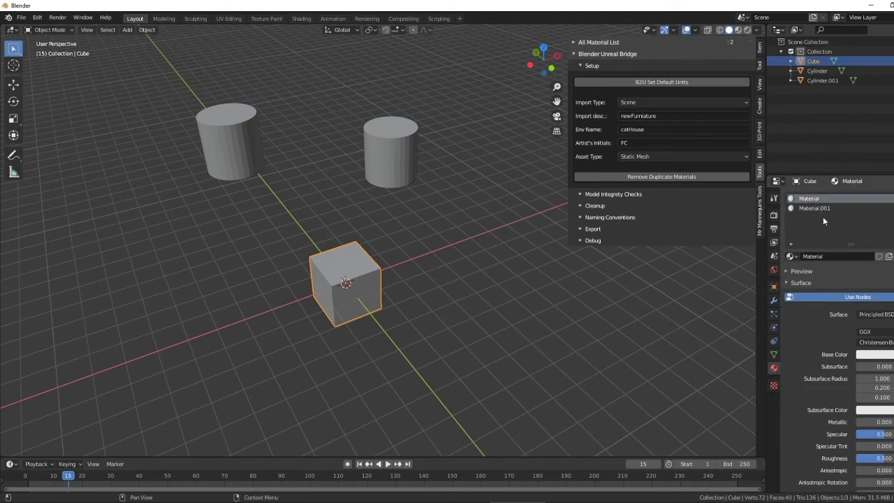
{"action": "left_click", "coordinate": [704, 177]}
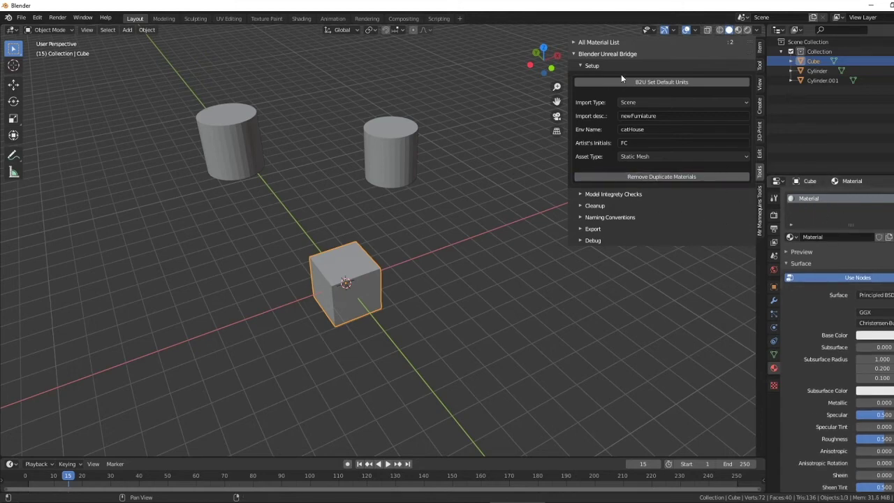
Step: Duplicate the cube beside the original so they partly overlap, and run Quick Clean Geo from the Cleanup section on both cubes
{"action": "left_click", "coordinate": [595, 206]}
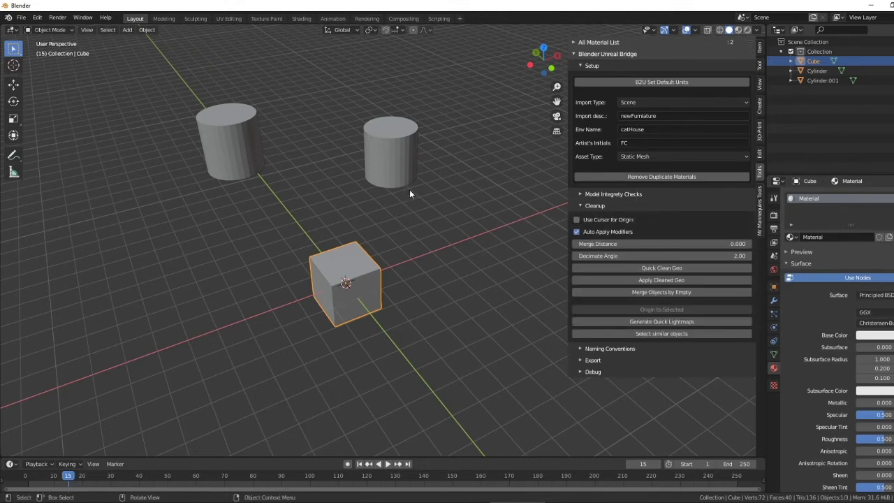
{"action": "key", "text": "shift+d"}
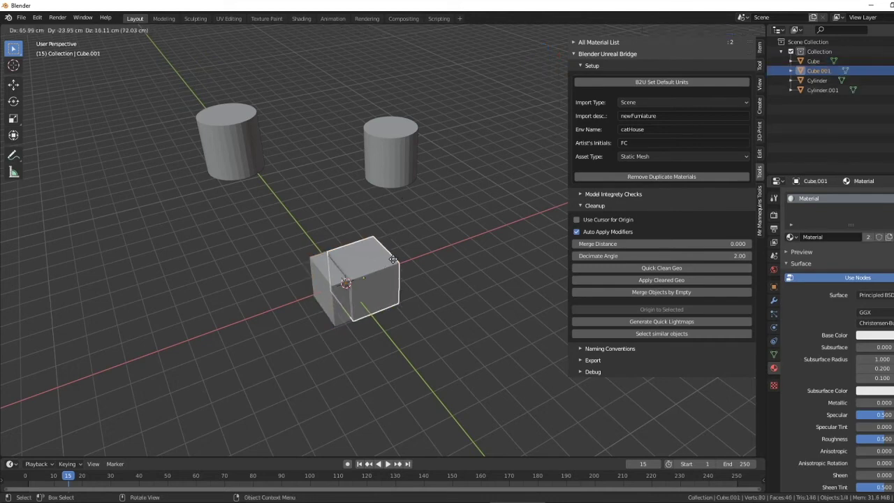
{"action": "left_click", "coordinate": [414, 251]}
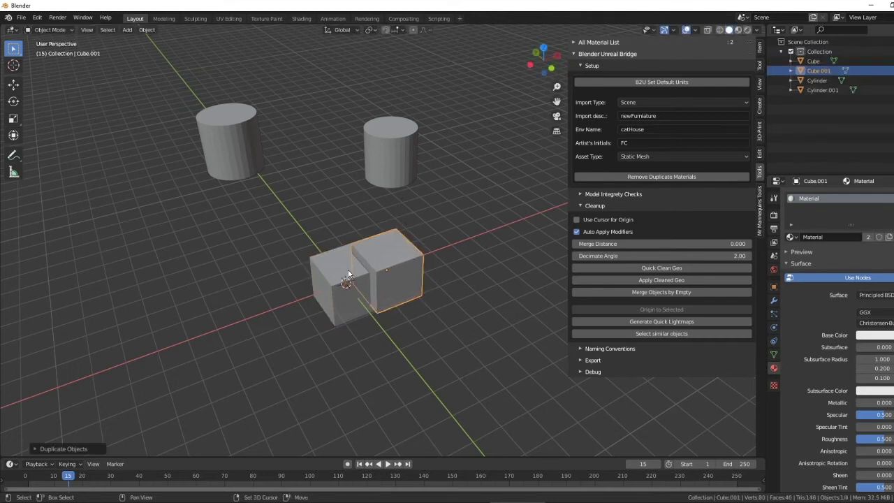
{"action": "left_click", "coordinate": [332, 293], "text": "shift"}
{"action": "middle_click_drag", "start_coordinate": [364, 222], "coordinate": [430, 237]}
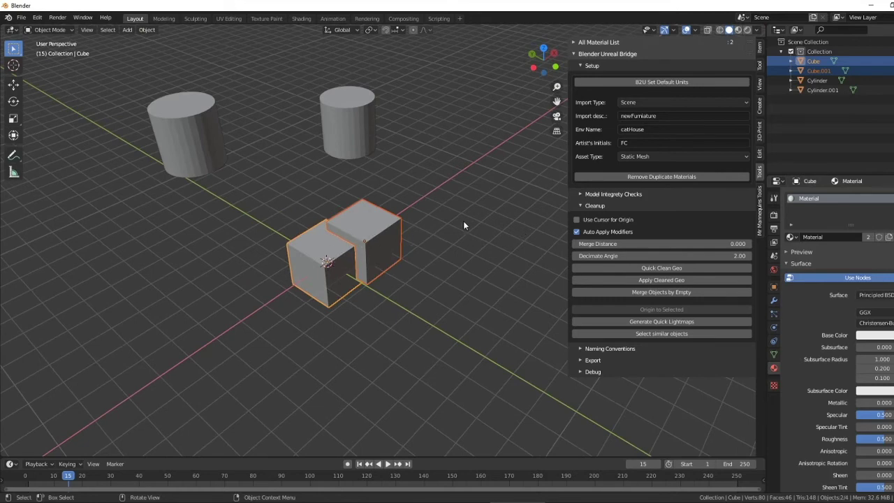
{"action": "left_click", "coordinate": [674, 268]}
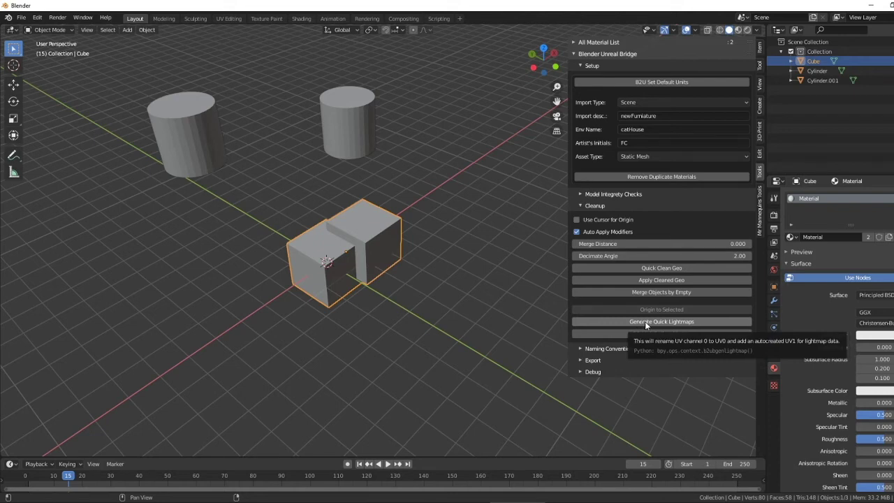
Step: Apply the Mesh Naming Convention and the Material Naming Convention with the combined cube selected
{"action": "left_click", "coordinate": [363, 137]}
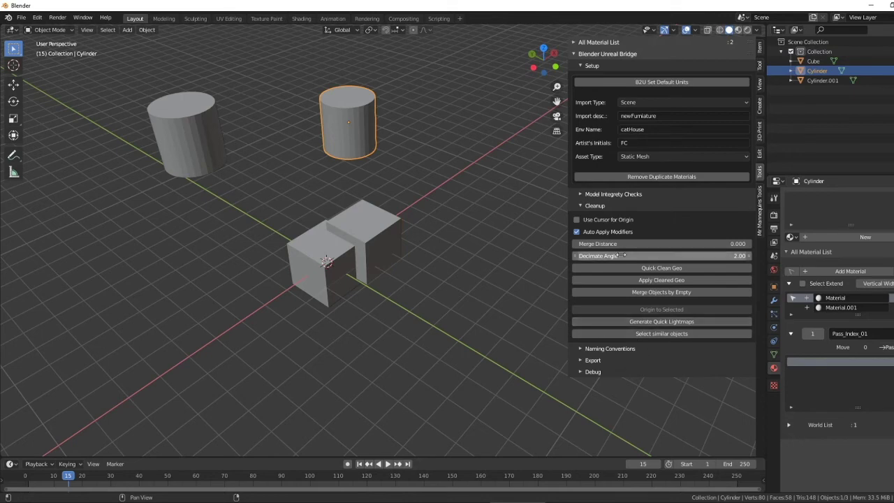
{"action": "left_click", "coordinate": [579, 206]}
{"action": "left_click", "coordinate": [608, 218]}
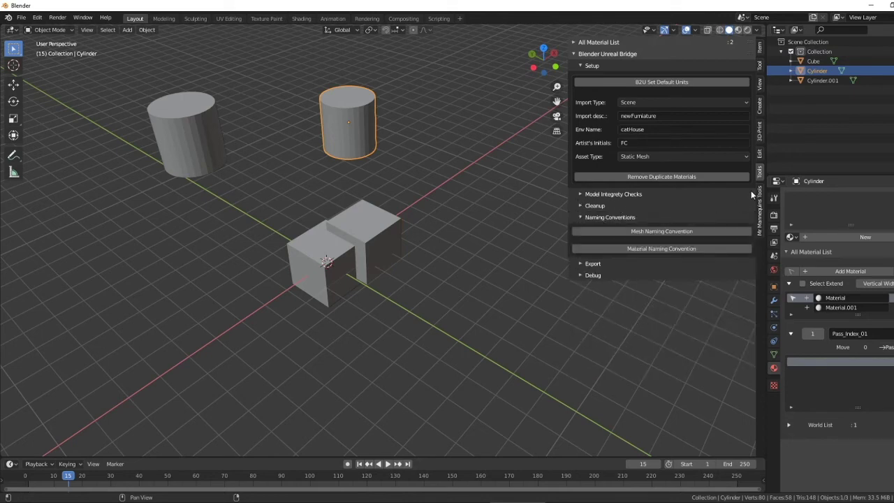
{"action": "left_click", "coordinate": [811, 60]}
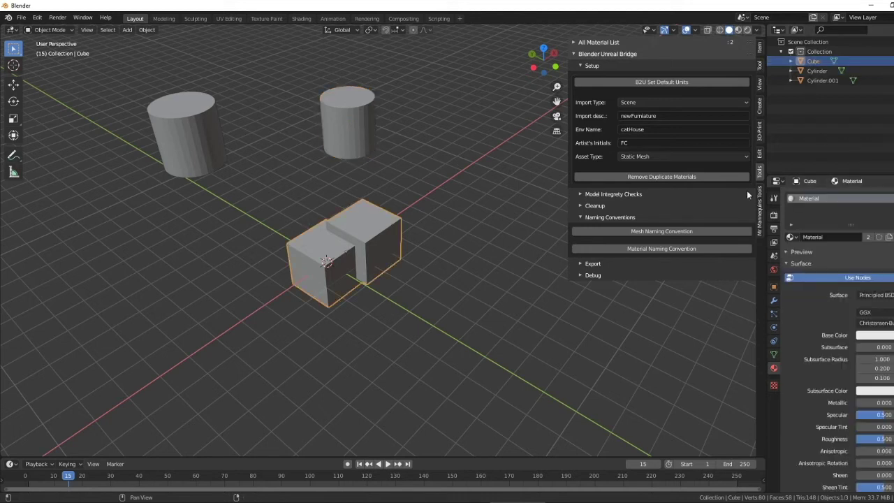
{"action": "left_click", "coordinate": [677, 232]}
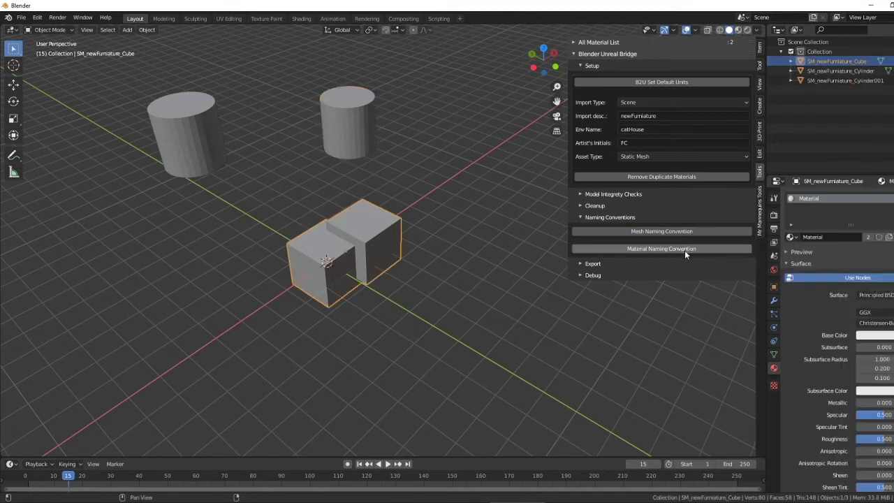
{"action": "left_click", "coordinate": [685, 250]}
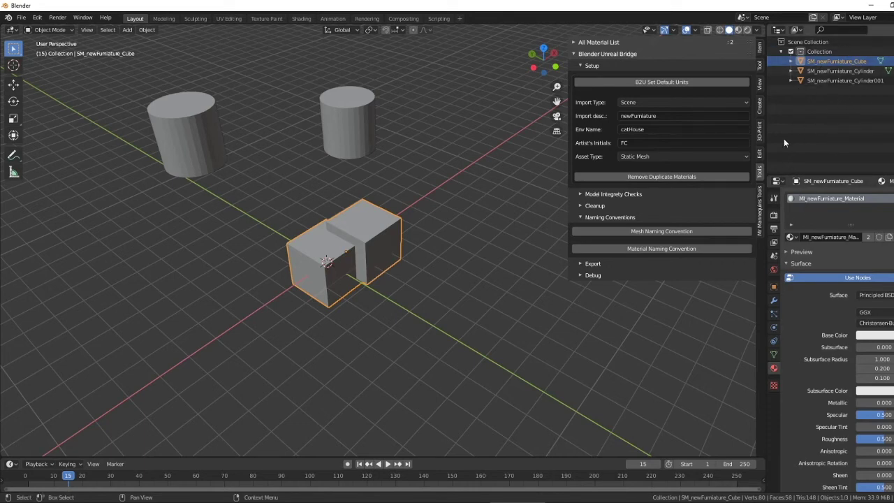
Step: Deselect all objects, place the Blender window beside the Unreal editor, and run Export for UE
{"action": "left_click", "coordinate": [593, 264]}
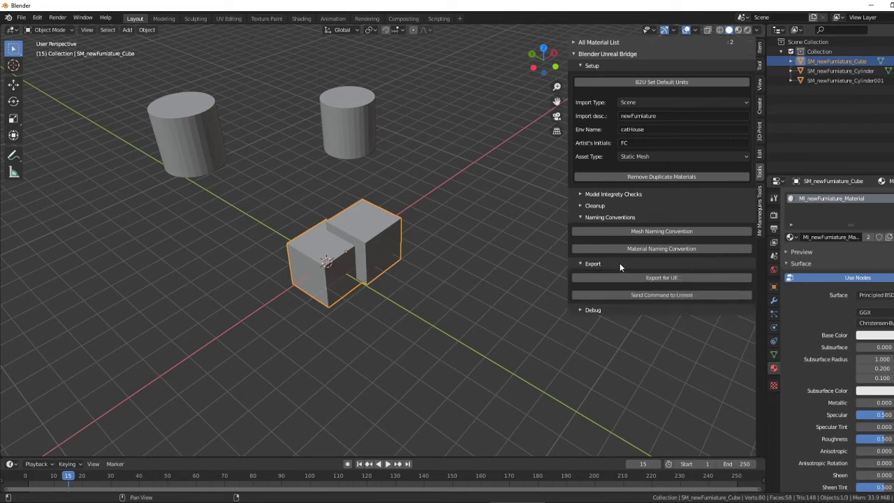
{"action": "middle_click_drag", "start_coordinate": [469, 273], "coordinate": [408, 256]}
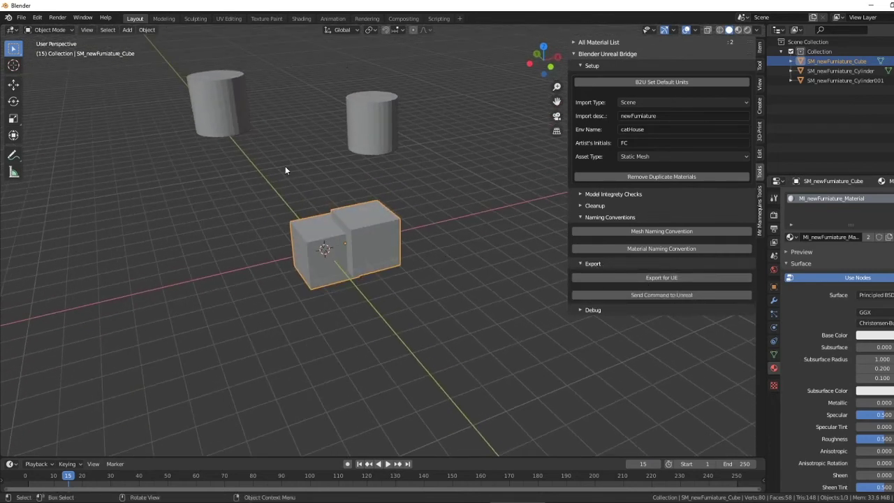
{"action": "left_click", "coordinate": [311, 181]}
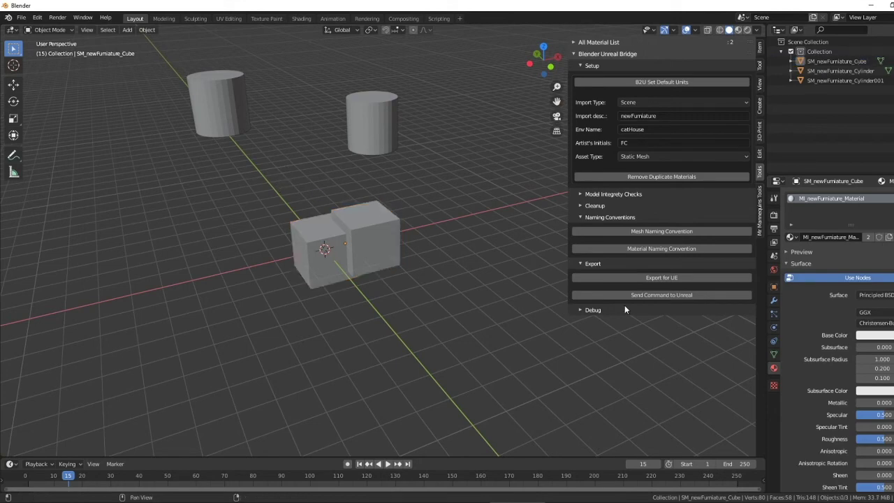
{"action": "key", "text": "alt+Tab"}
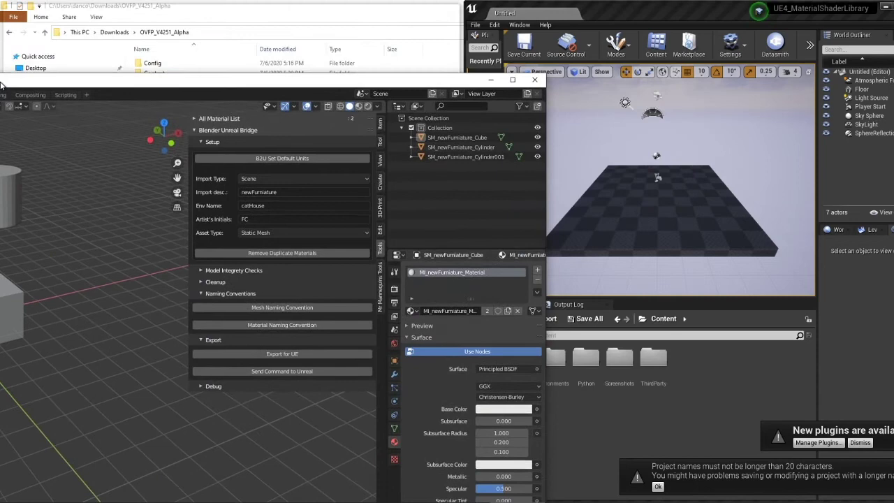
{"action": "left_click_drag", "start_coordinate": [2, 83], "coordinate": [1, 82]}
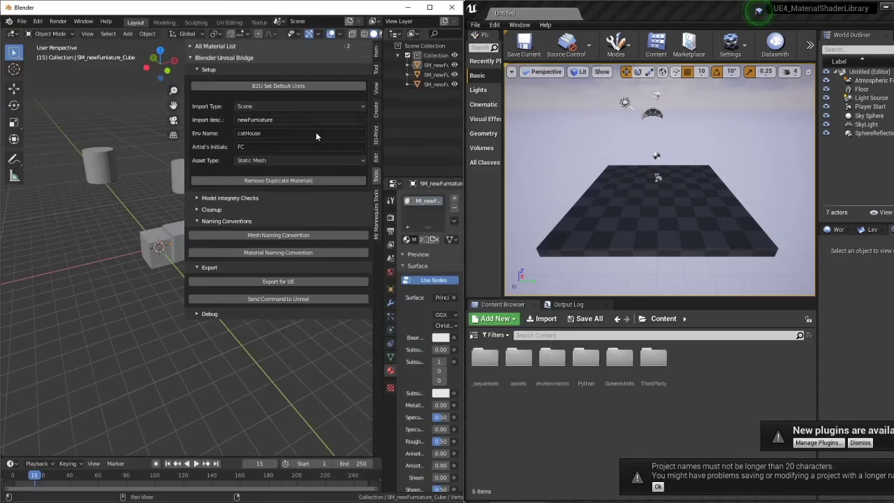
{"action": "left_click", "coordinate": [278, 281]}
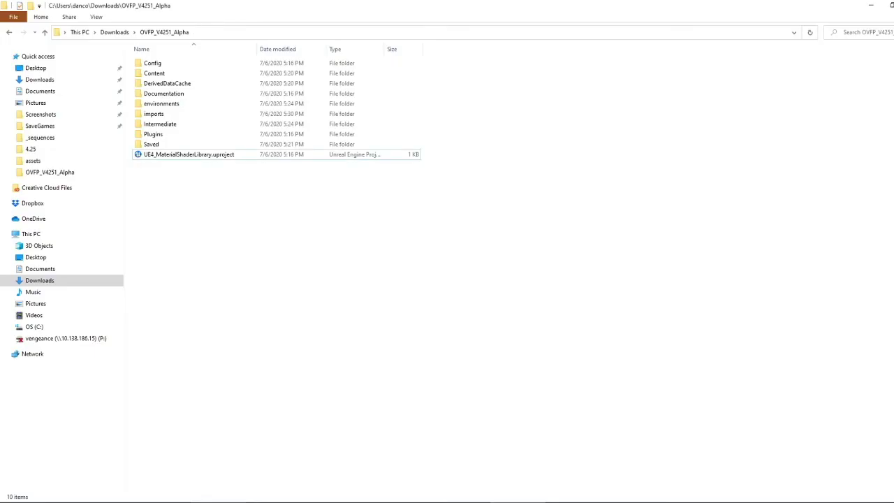
Step: In File Explorer, examine the exported files in imports/environments/catHouse/incomingGeo/20200706_newFurniature_FC
{"action": "double_click", "coordinate": [162, 114]}
{"action": "double_click", "coordinate": [178, 66]}
{"action": "double_click", "coordinate": [179, 66]}
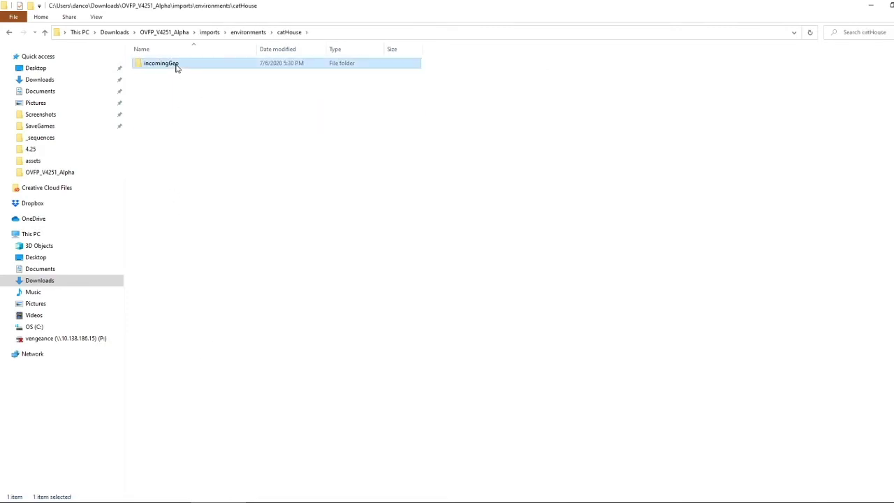
{"action": "double_click", "coordinate": [177, 66]}
{"action": "double_click", "coordinate": [180, 66]}
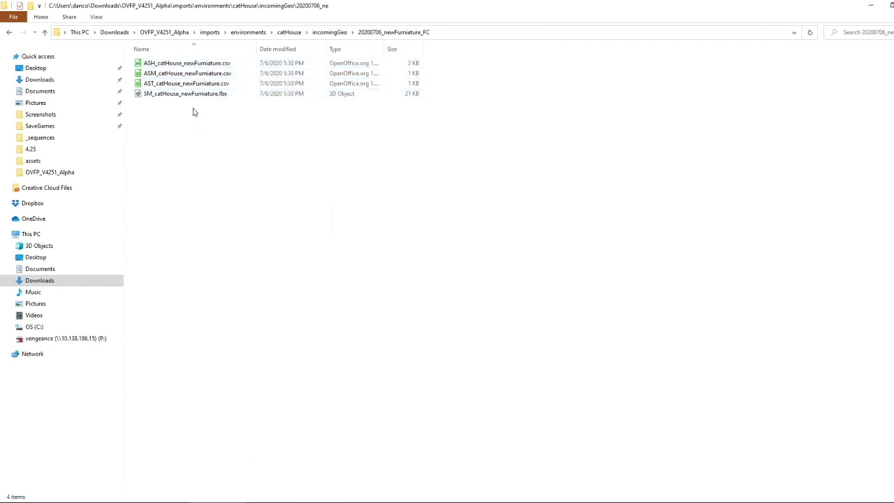
Step: Go back up through the incomingGeo, catHouse, environments and imports folders to OVFP_V4251_Alpha
{"action": "left_click", "coordinate": [327, 33]}
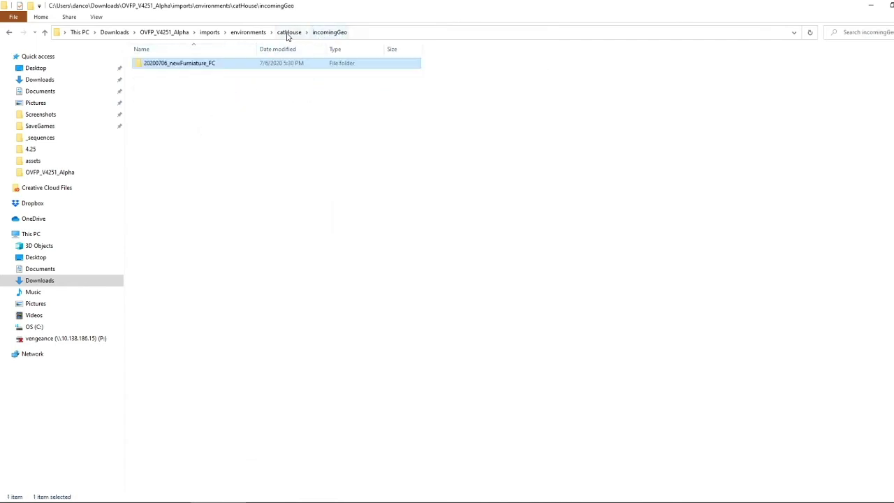
{"action": "left_click", "coordinate": [290, 33]}
{"action": "left_click", "coordinate": [248, 32]}
{"action": "left_click", "coordinate": [210, 32]}
{"action": "left_click", "coordinate": [171, 32]}
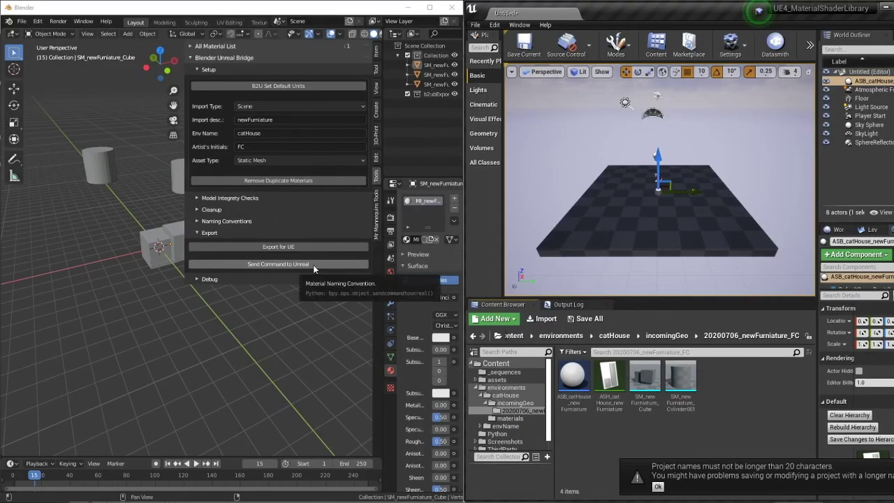
Step: Switch back to Blender and send the import command for the exported catHouse scene to Unreal again
{"action": "left_click", "coordinate": [313, 265]}
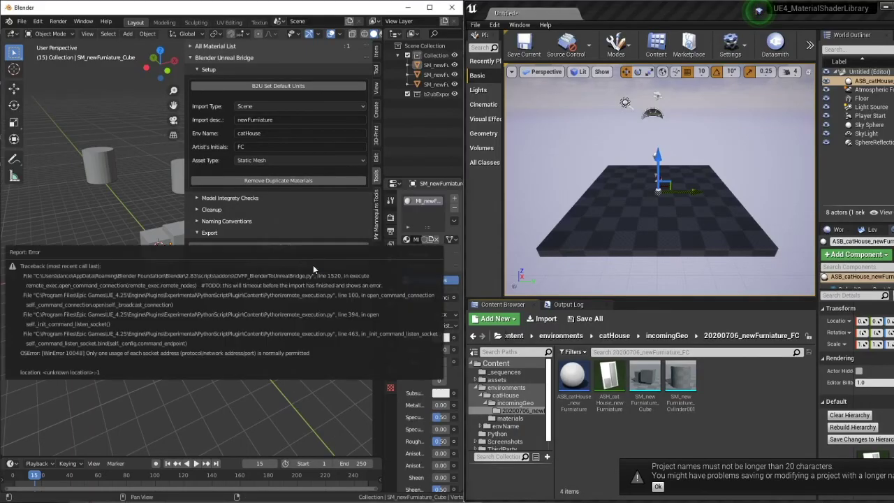
{"action": "left_click", "coordinate": [313, 264]}
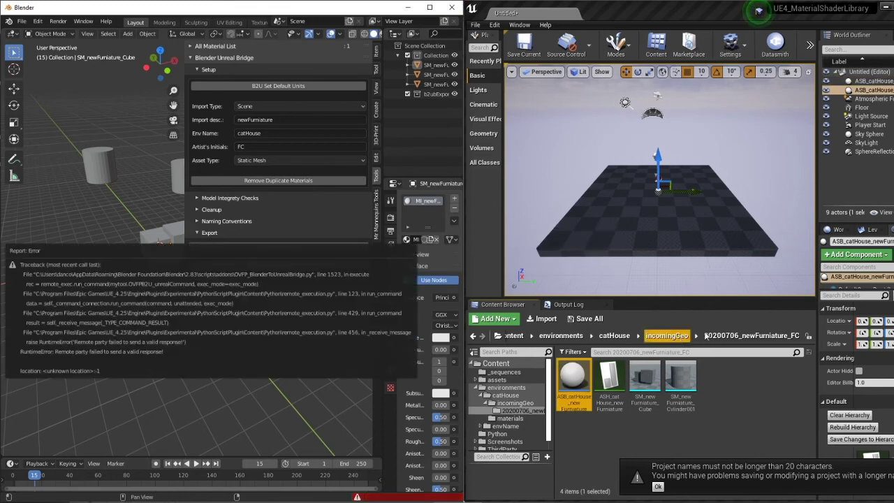
Step: Maximize the Unreal editor and select the ASB_catHouse_newFurniature1 actor in the World Outliner
{"action": "left_click", "coordinate": [893, 7]}
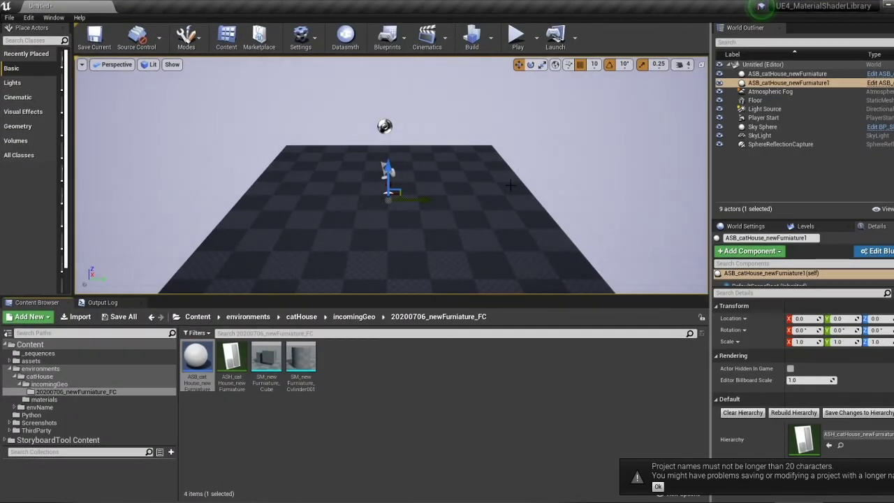
{"action": "left_click", "coordinate": [809, 84]}
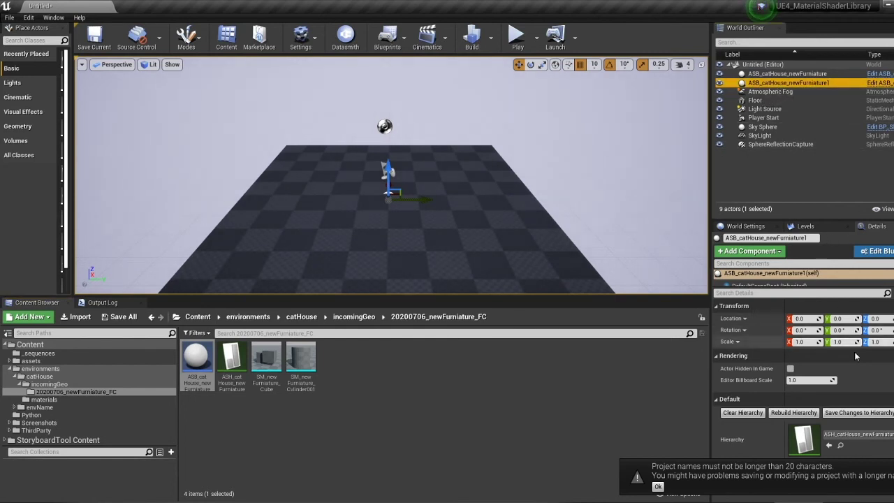
Step: Rebuild the hierarchy of the ASB_catHouse_newFurniature1 actor
{"action": "left_click", "coordinate": [794, 413]}
{"action": "right_click_drag", "start_coordinate": [571, 252], "coordinate": [487, 242]}
{"action": "scroll", "coordinate": [750, 403], "scroll_direction": "down", "scroll_amount": 2}
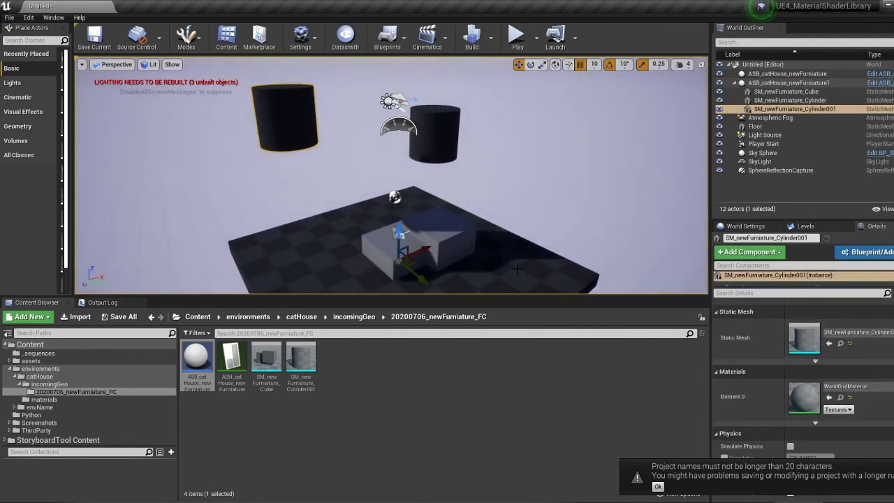
Step: Select the SM_newFurniature_Cube in the scene and examine its assigned static mesh and material
{"action": "left_click", "coordinate": [456, 241]}
{"action": "scroll", "coordinate": [744, 370], "scroll_direction": "down", "scroll_amount": 1}
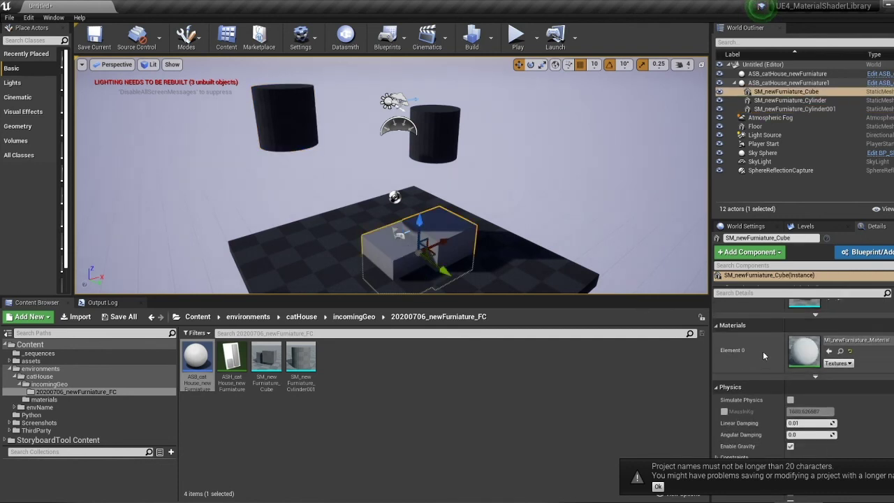
{"action": "scroll", "coordinate": [764, 354], "scroll_direction": "up", "scroll_amount": 2}
{"action": "key", "text": "s"}
{"action": "mouse_move", "coordinate": [524, 252]}
{"action": "right_mouse_down"}
{"action": "mouse_move", "coordinate": [505, 252]}
{"action": "mouse_move", "coordinate": [520, 254]}
{"action": "right_mouse_up"}
{"action": "key", "text": "w"}
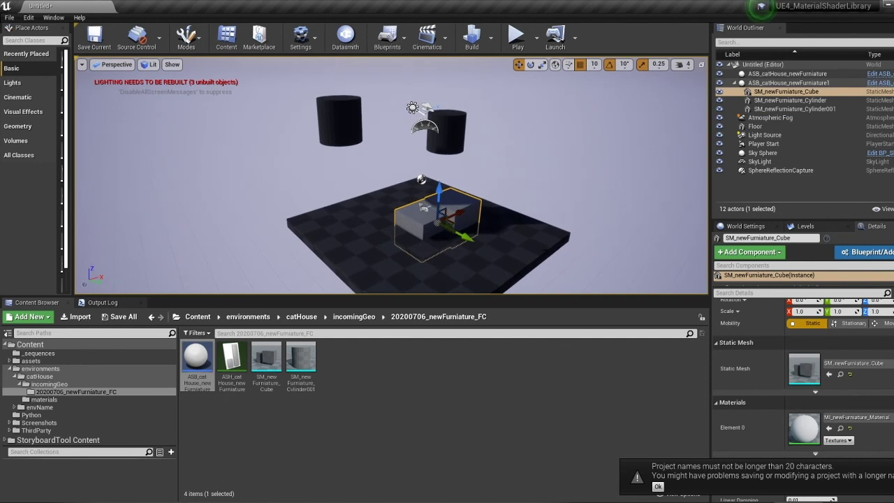
Step: Clear the hierarchy of ASB_catHouse_newFurniature1, rebuild it, and reselect the parent actor
{"action": "left_click", "coordinate": [767, 84]}
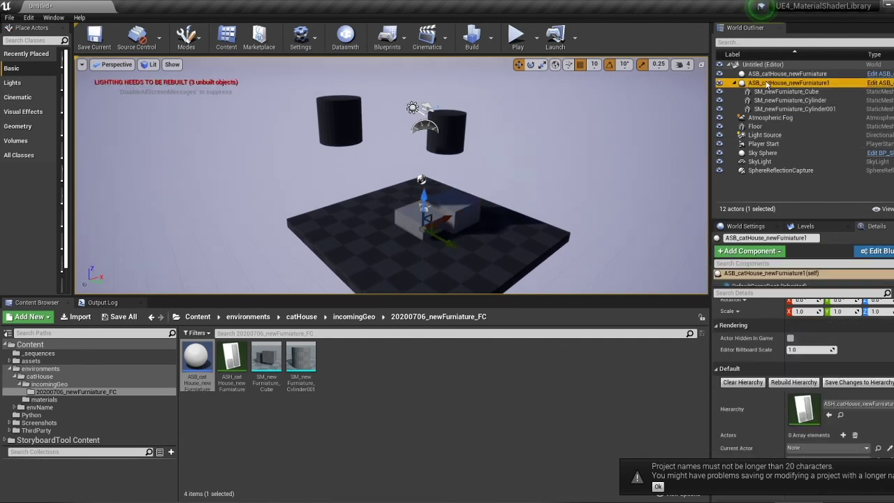
{"action": "left_click", "coordinate": [743, 382]}
{"action": "left_click", "coordinate": [794, 382]}
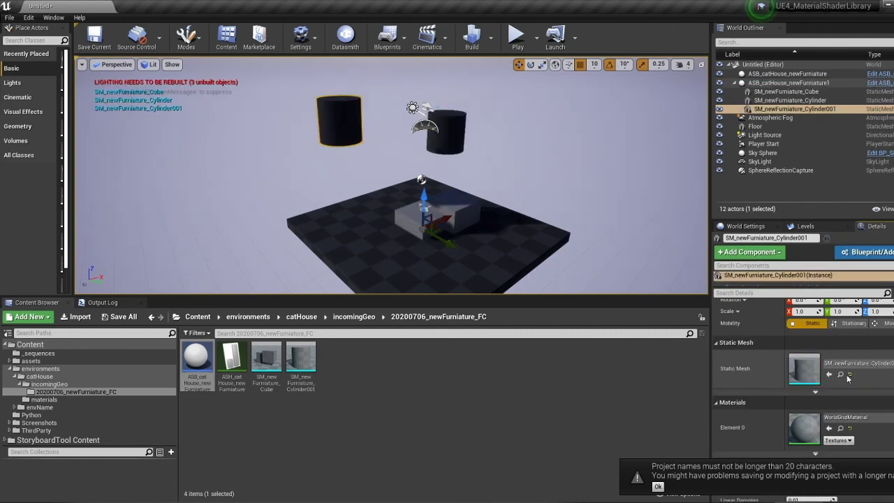
{"action": "left_click", "coordinate": [788, 84]}
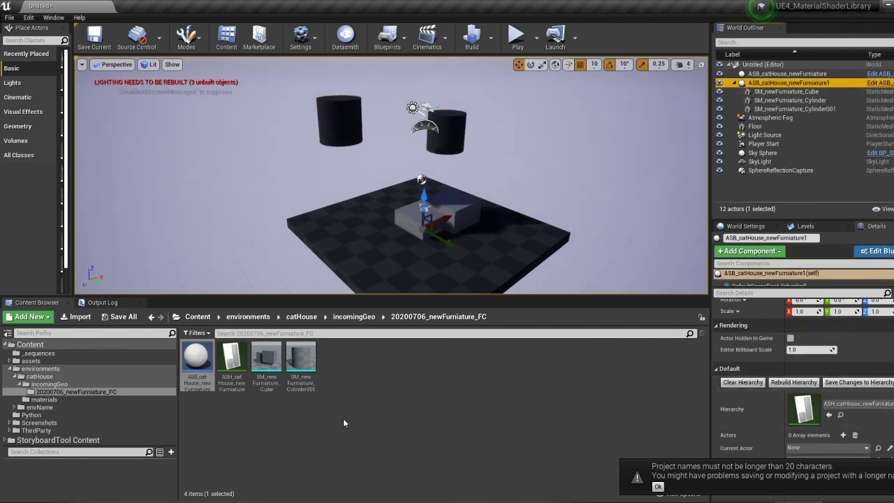
Step: Place another ASB_catHouse_newFurniature actor near the floor's edge with its hierarchy rebuilt, shifted slightly toward the viewer
{"action": "left_click_drag", "start_coordinate": [196, 360], "coordinate": [540, 238]}
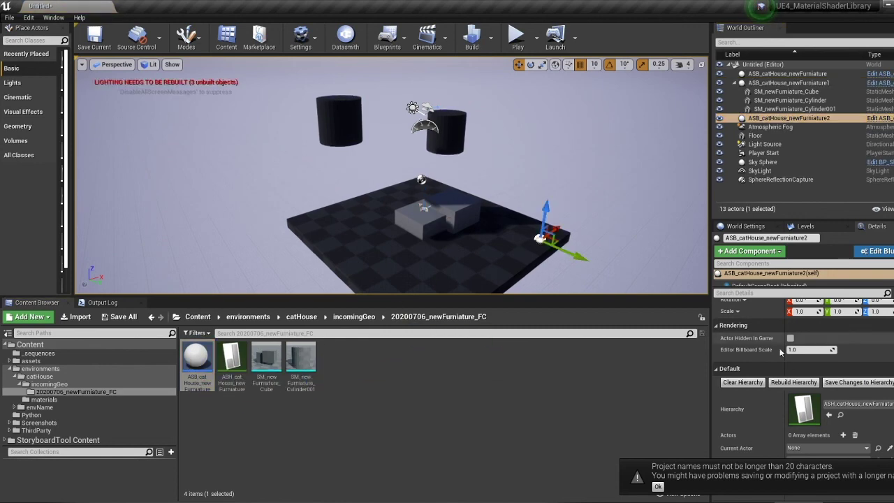
{"action": "left_click", "coordinate": [794, 382]}
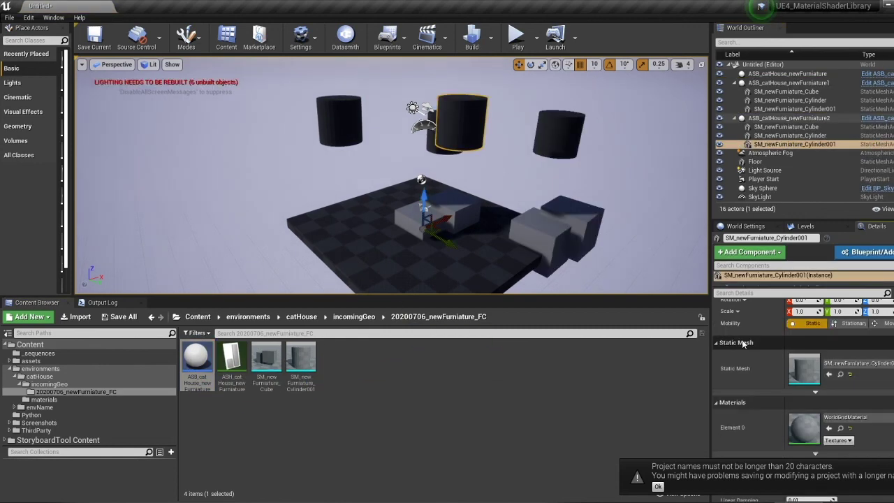
{"action": "left_click", "coordinate": [776, 119]}
{"action": "left_click_drag", "start_coordinate": [578, 234], "coordinate": [573, 269]}
Step: Move SM_newFurniature_Cylinder and SM_newFurniature_Cylinder001 of the ASB_catHouse_newFurniature2 actor individually out of their imported positions
{"action": "left_click", "coordinate": [561, 167]}
{"action": "left_click_drag", "start_coordinate": [579, 151], "coordinate": [635, 170]}
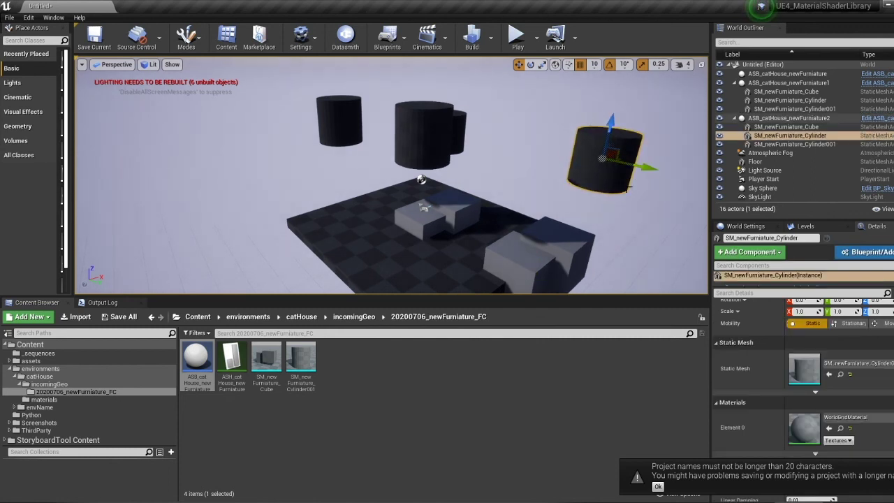
{"action": "left_click", "coordinate": [457, 142]}
{"action": "left_click_drag", "start_coordinate": [447, 131], "coordinate": [523, 128]}
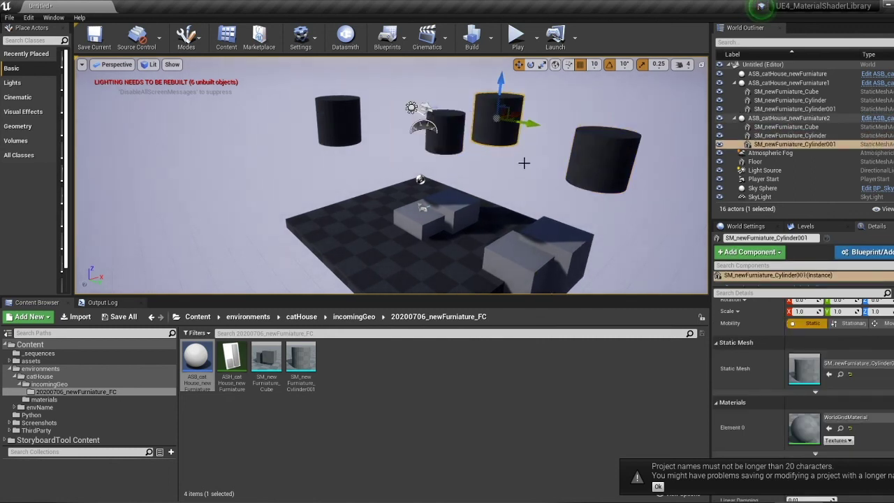
Step: Rebuild the hierarchy of ASB_catHouse_newFurniature2 to reset its two moved cylinders
{"action": "left_click", "coordinate": [797, 118]}
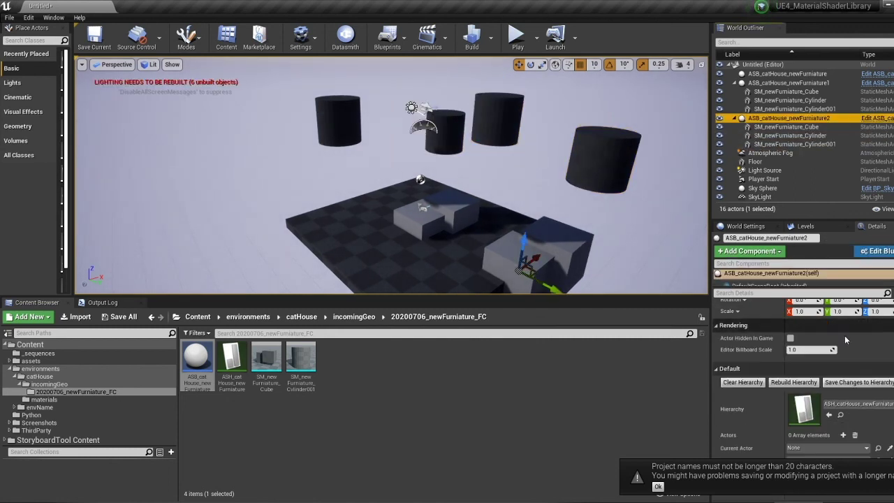
{"action": "left_click", "coordinate": [795, 383]}
{"action": "right_click_drag", "start_coordinate": [601, 210], "coordinate": [619, 227]}
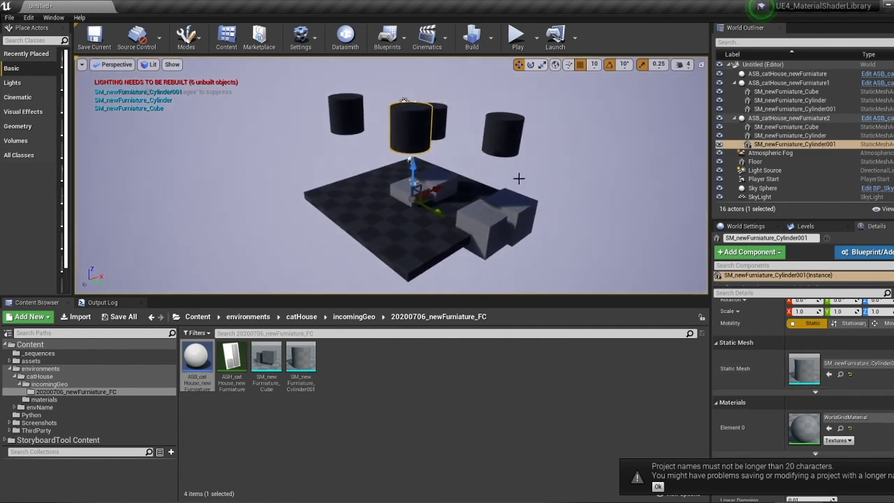
Step: Move SM_newFurniature_Cylinder001 of ASB_catHouse_newFurniature2 away and try to save the layout change to the hierarchy
{"action": "left_click_drag", "start_coordinate": [409, 121], "coordinate": [495, 105]}
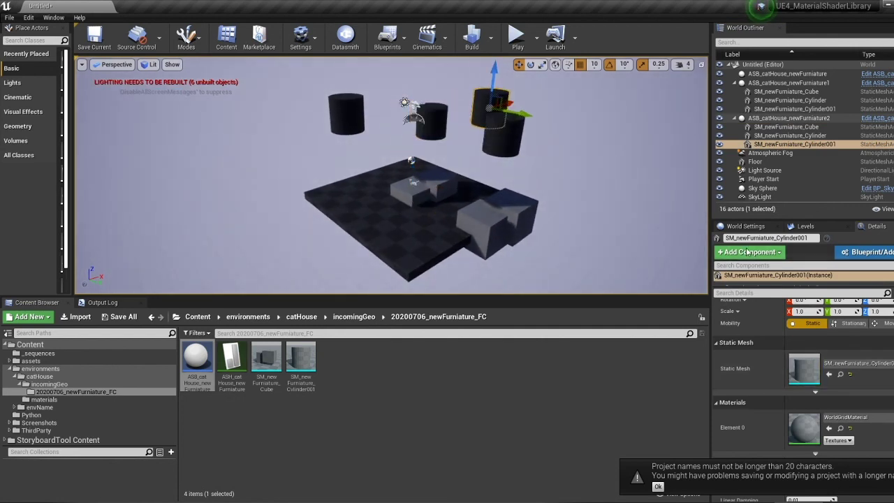
{"action": "left_click", "coordinate": [789, 118]}
{"action": "left_click", "coordinate": [847, 383]}
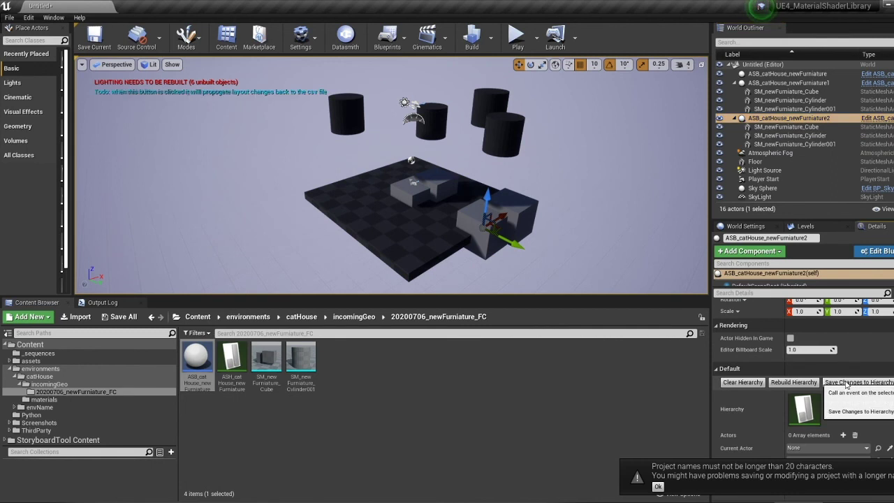
Step: Rebuild the ASB_catHouse_newFurniature2 hierarchy again to discard the cylinder move, and clear the selection
{"action": "left_click", "coordinate": [777, 382]}
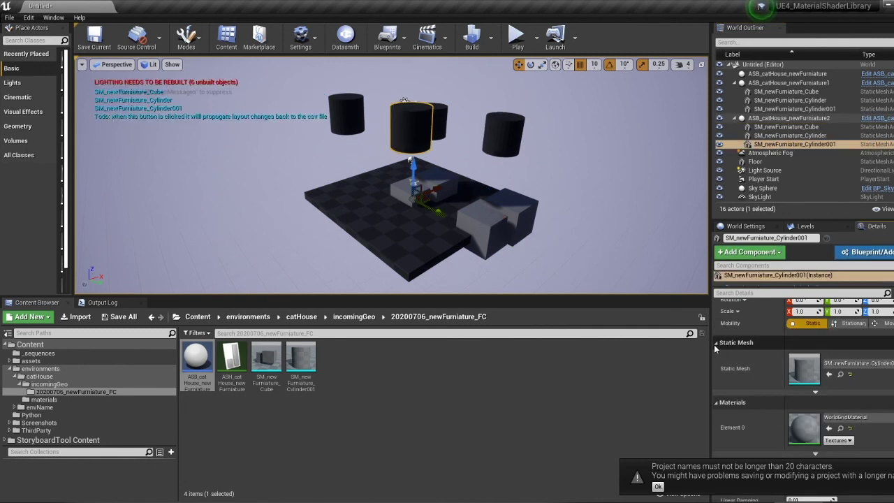
{"action": "left_click", "coordinate": [544, 234]}
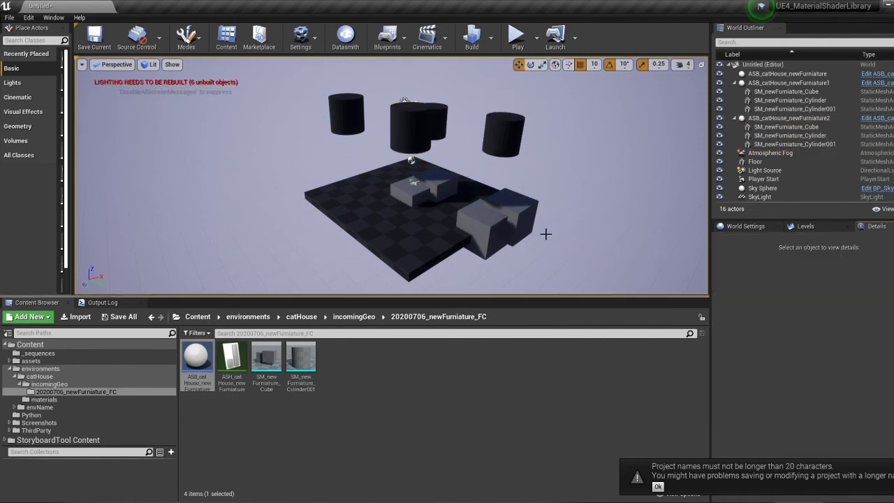